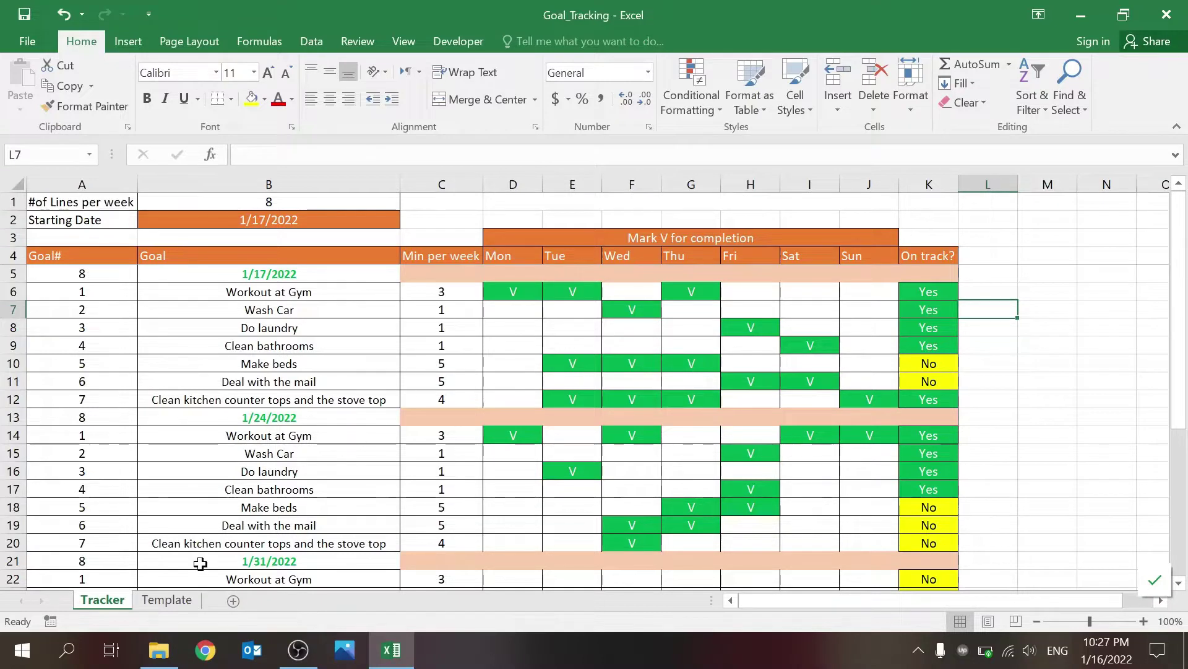
On the Template sheet, review the goal table's Min per week and Goal# columns and the C8 formula.
click(185, 599)
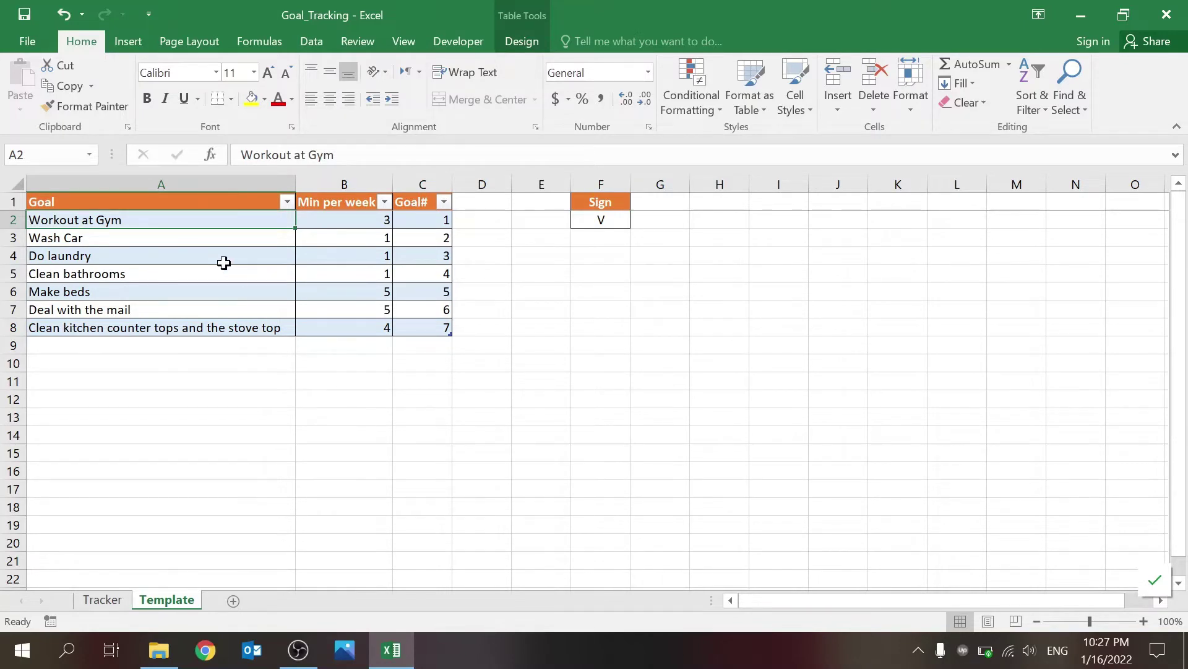
drag(213, 202, 427, 322)
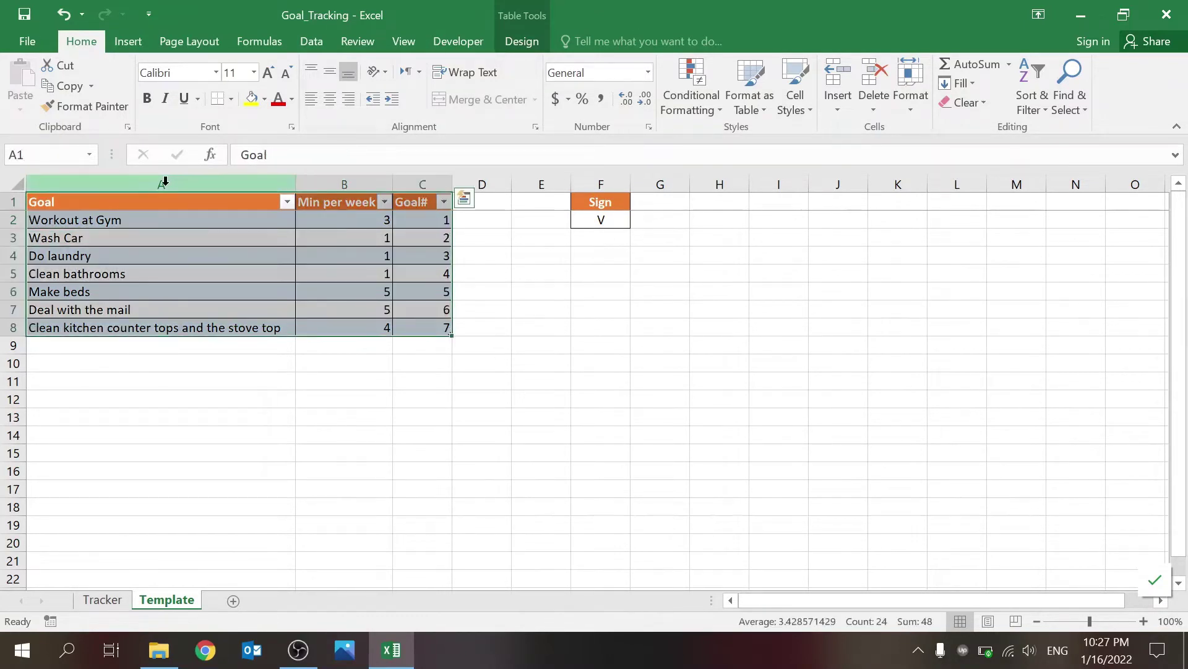
click(154, 199)
click(326, 203)
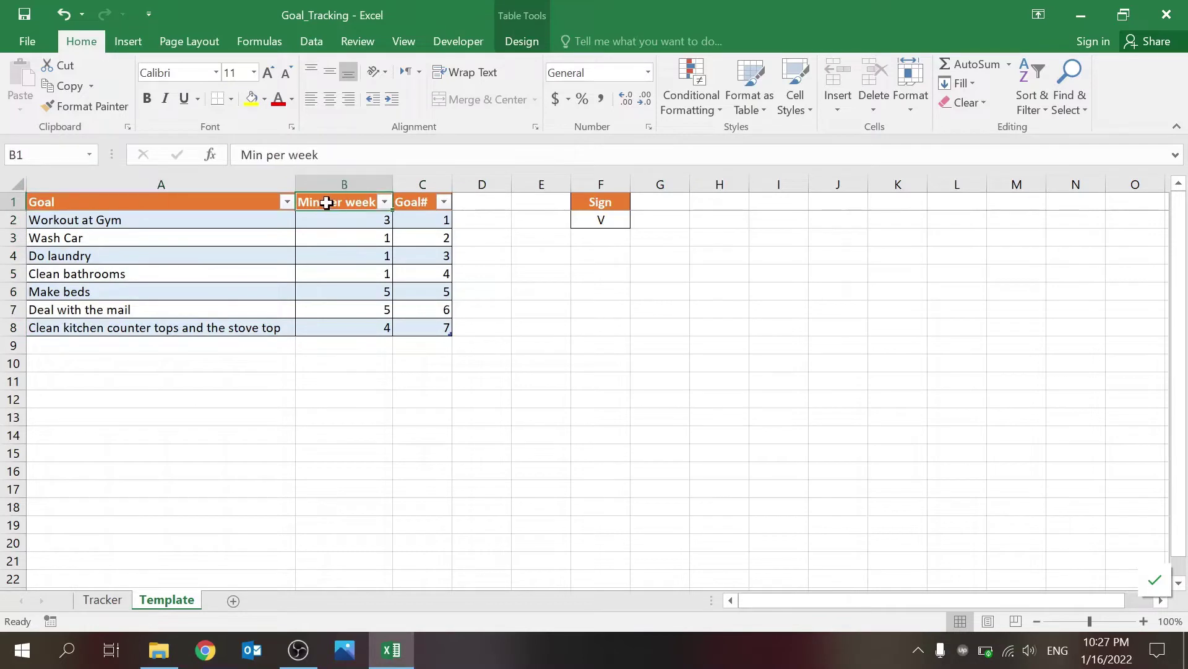
click(418, 203)
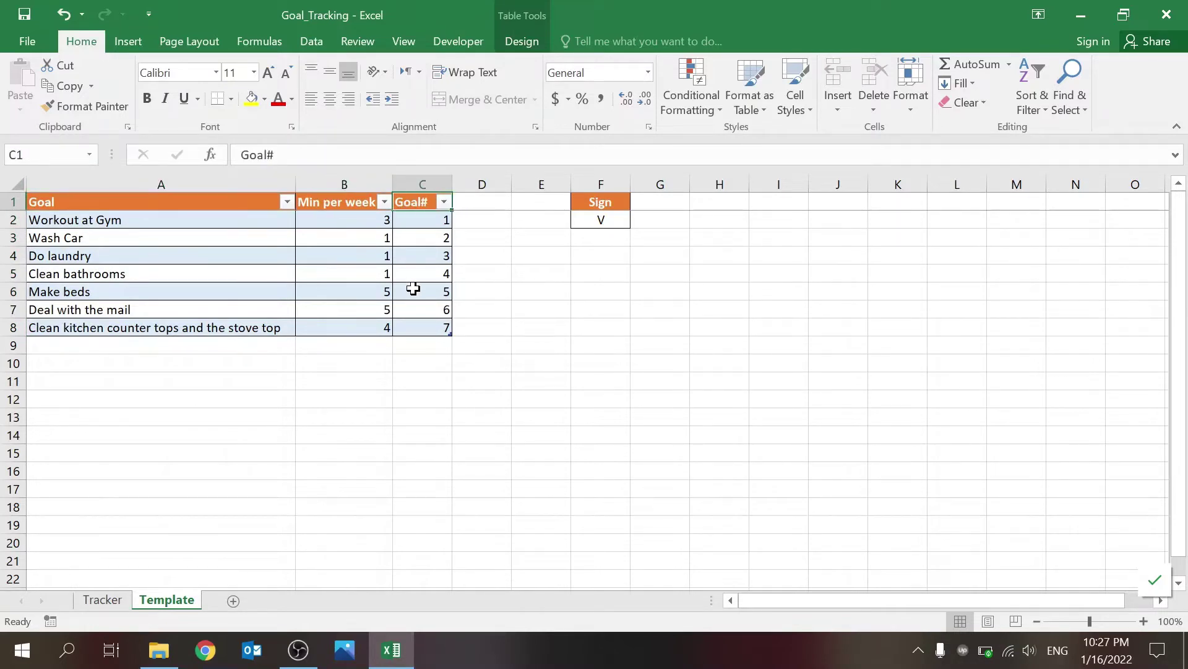
click(419, 328)
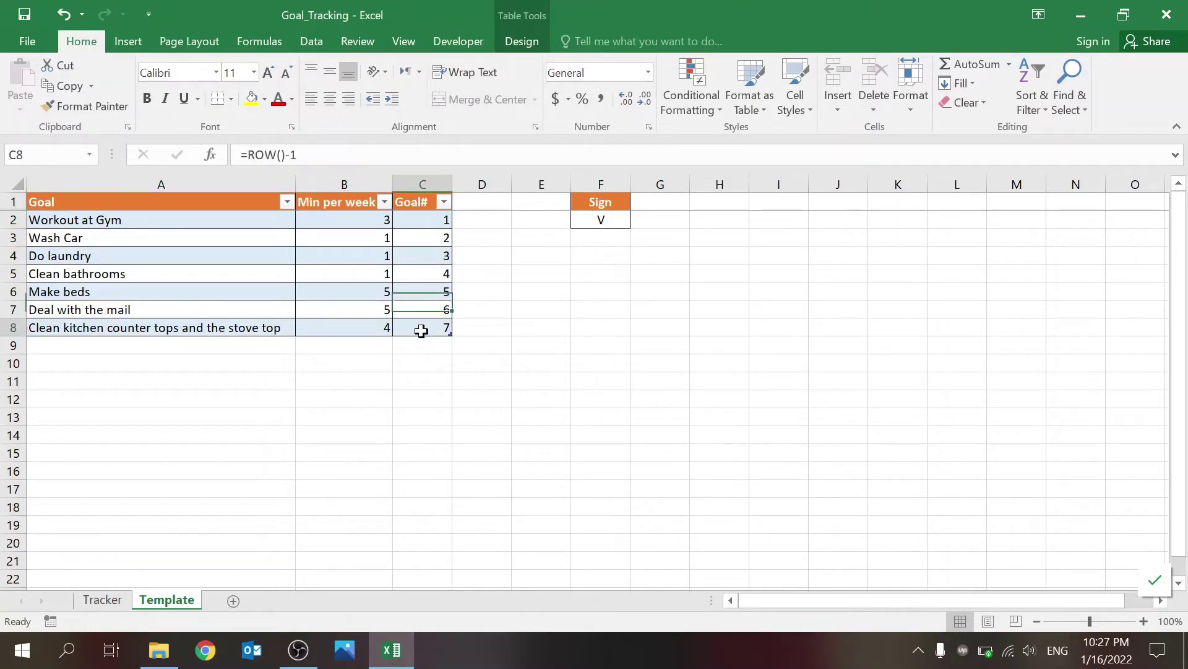
Test extending the table with an 'asf' row below it, then undo the test entry.
click(158, 344)
text(asf)
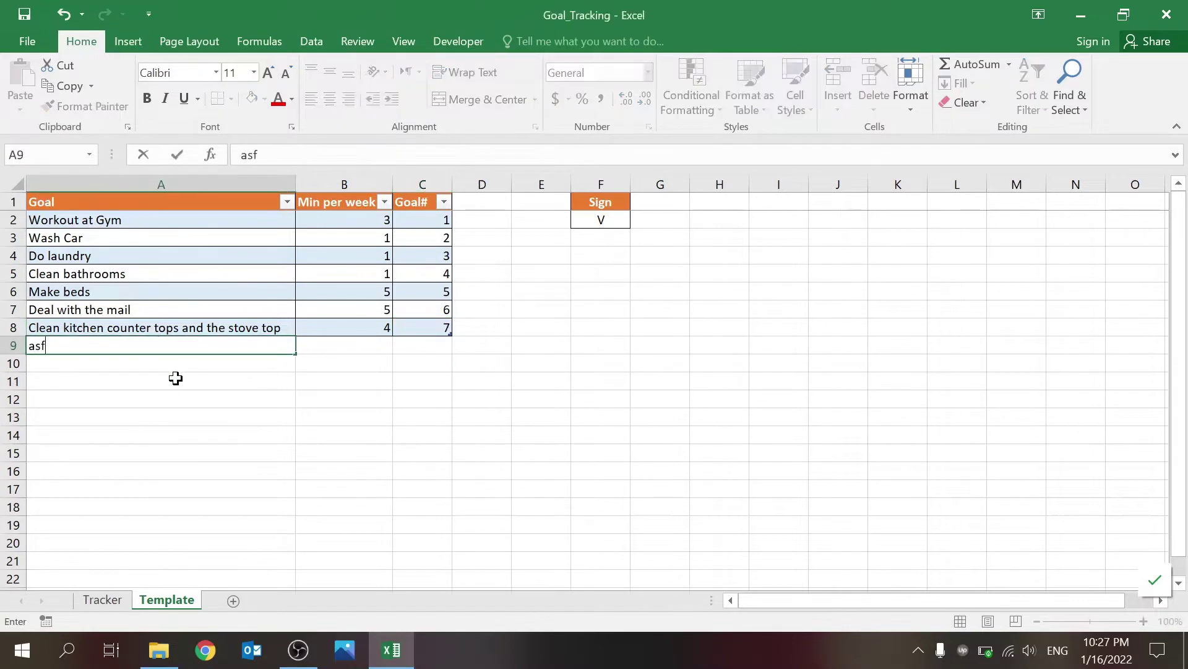
key(Return)
key(ctrl+z)
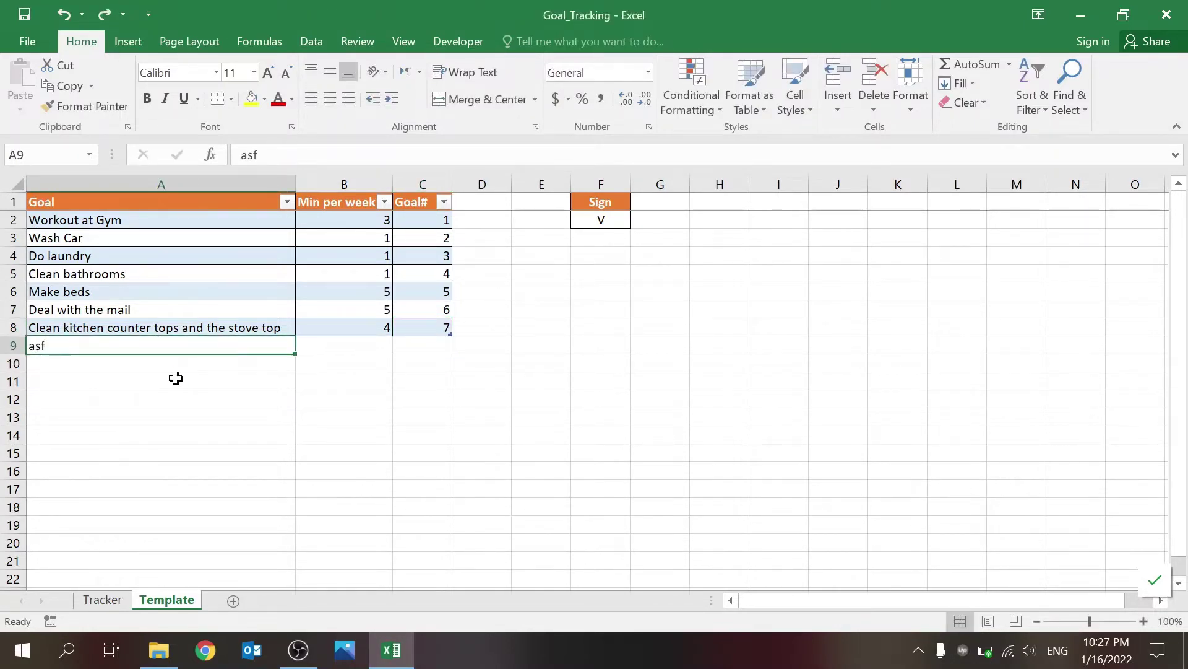
key(ctrl+y)
key(ctrl+z)
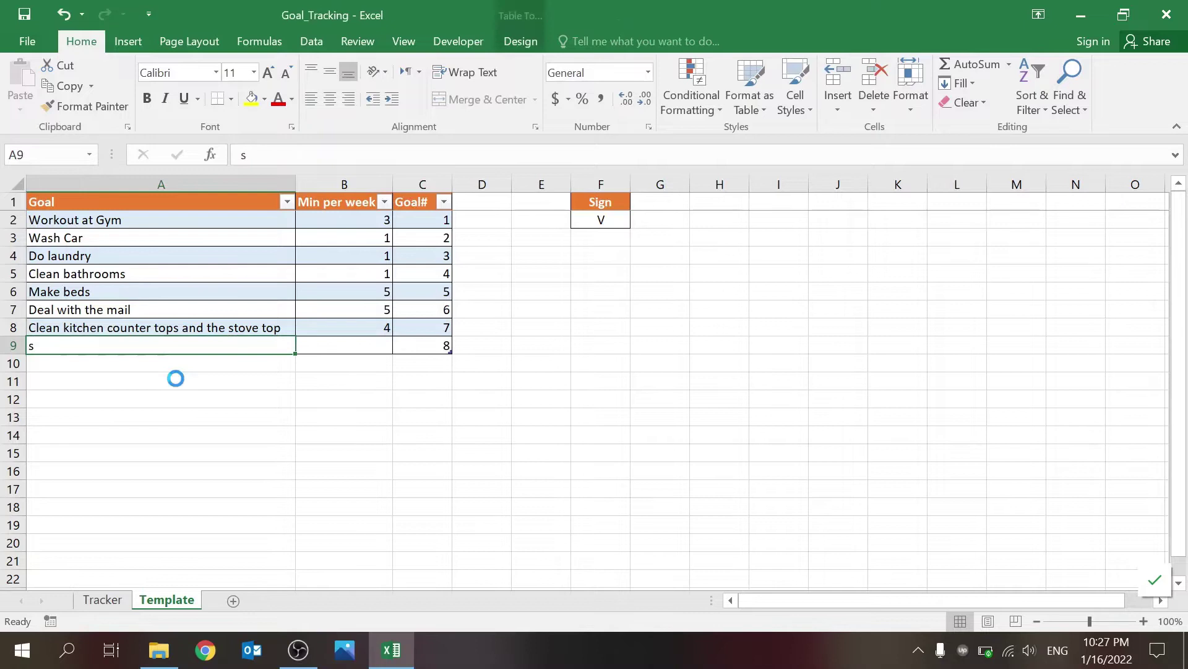
key(ctrl+z)
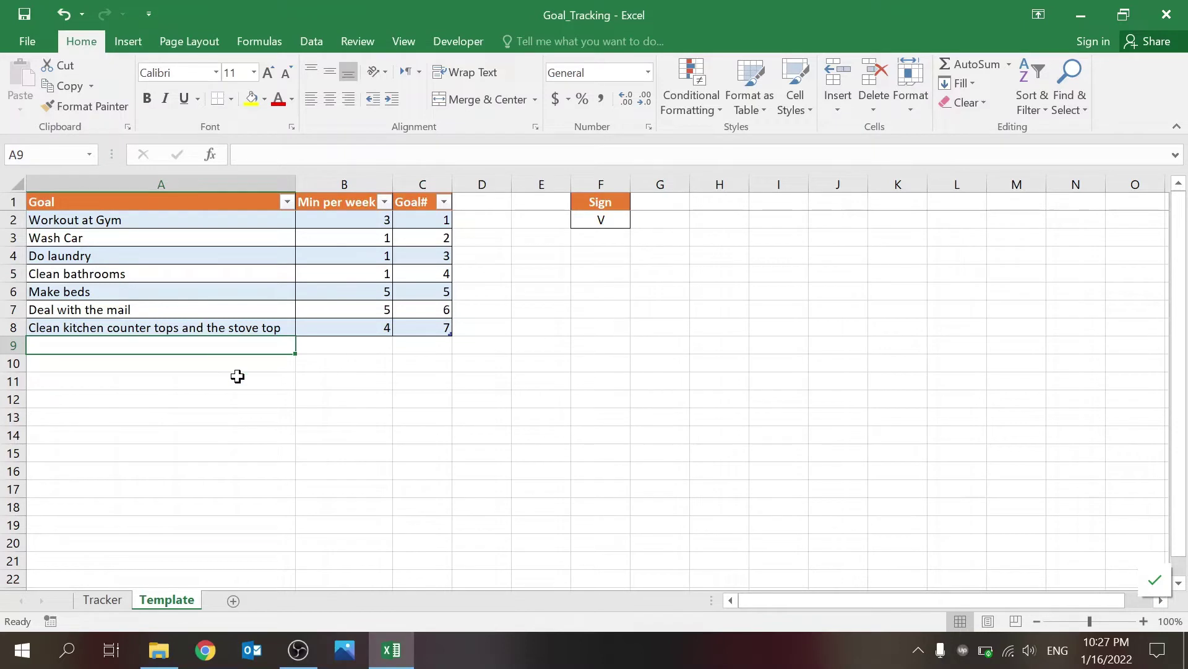
Check the V sign value in F2 under the Sign header.
drag(342, 398, 445, 403)
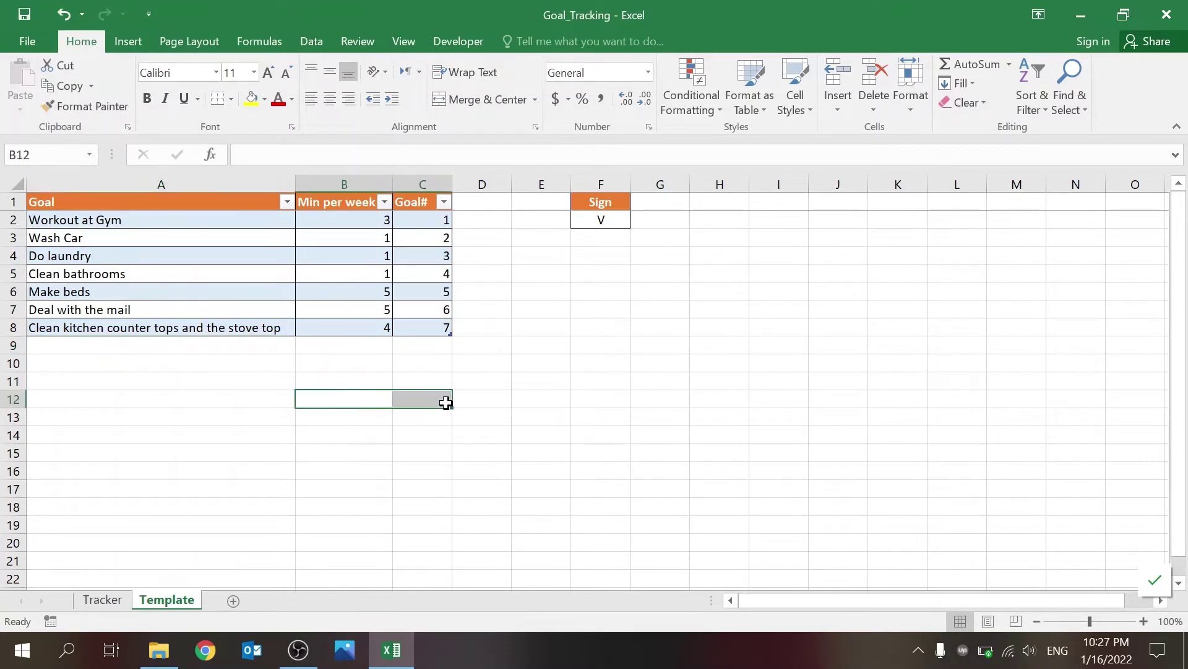
click(538, 377)
click(600, 216)
text(V)
click(605, 199)
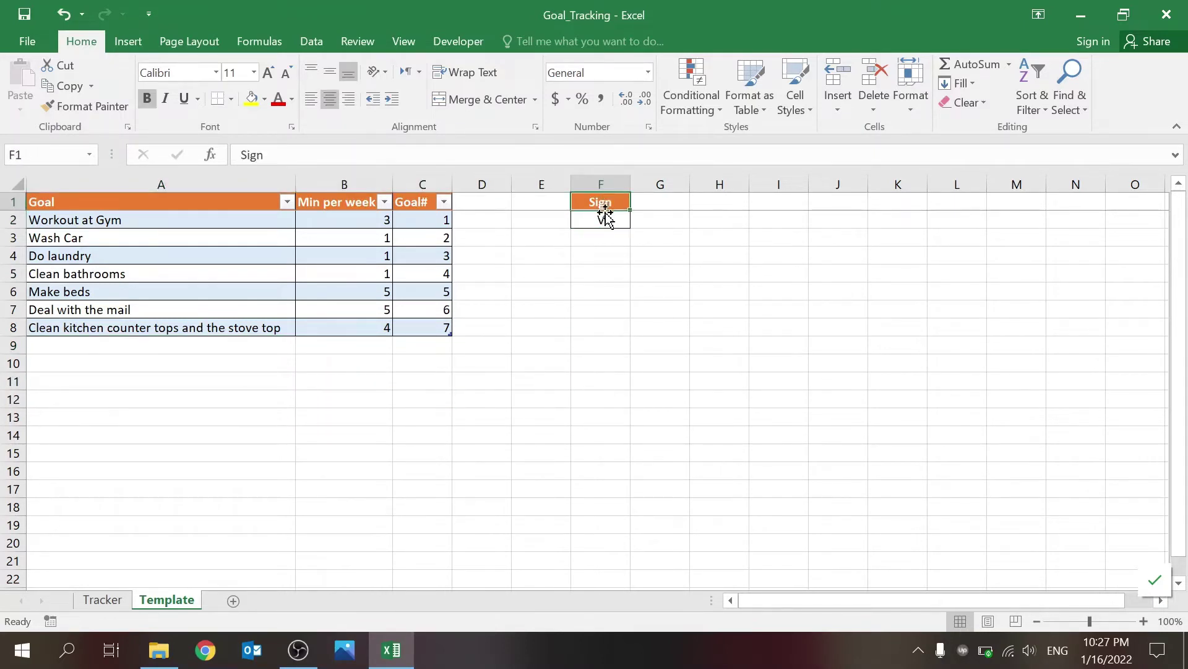
click(604, 217)
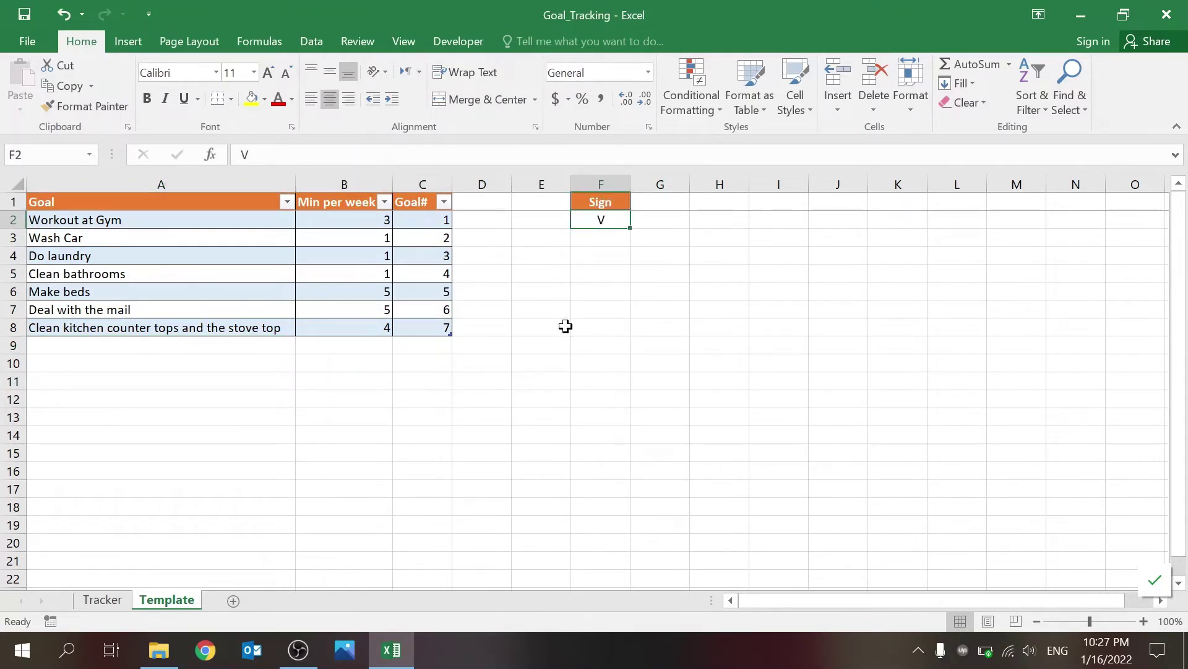
On the Tracker sheet, inspect column A's Goal# formulas, including A5's =B1 and A7's IF numbering.
click(102, 599)
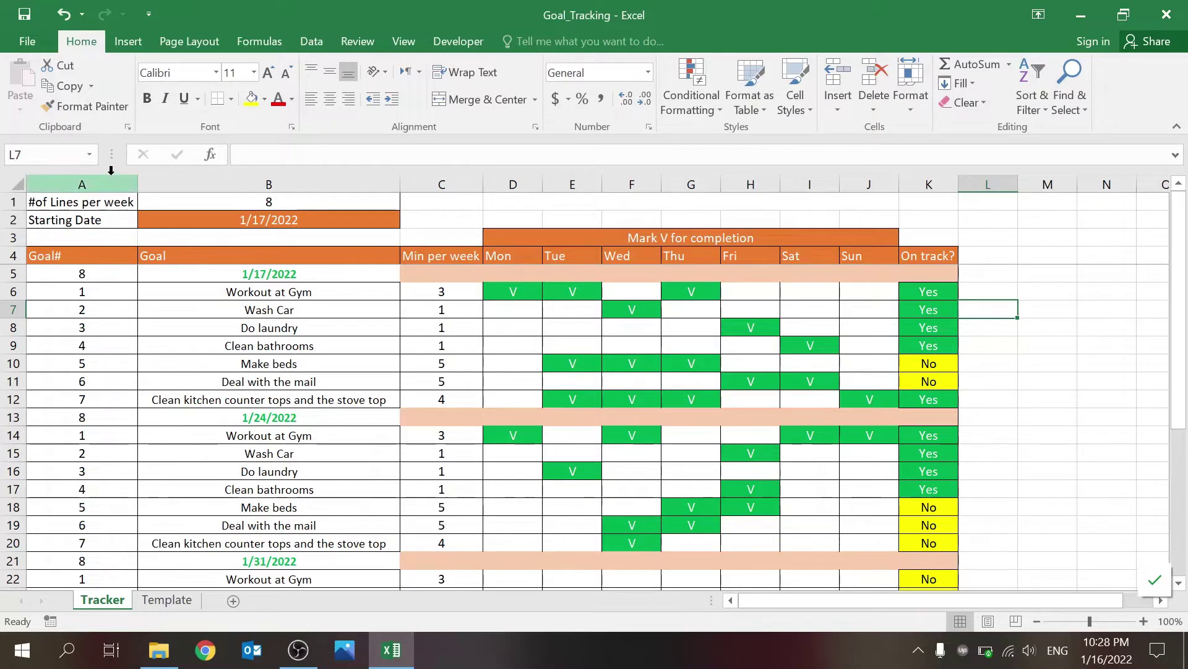
click(84, 184)
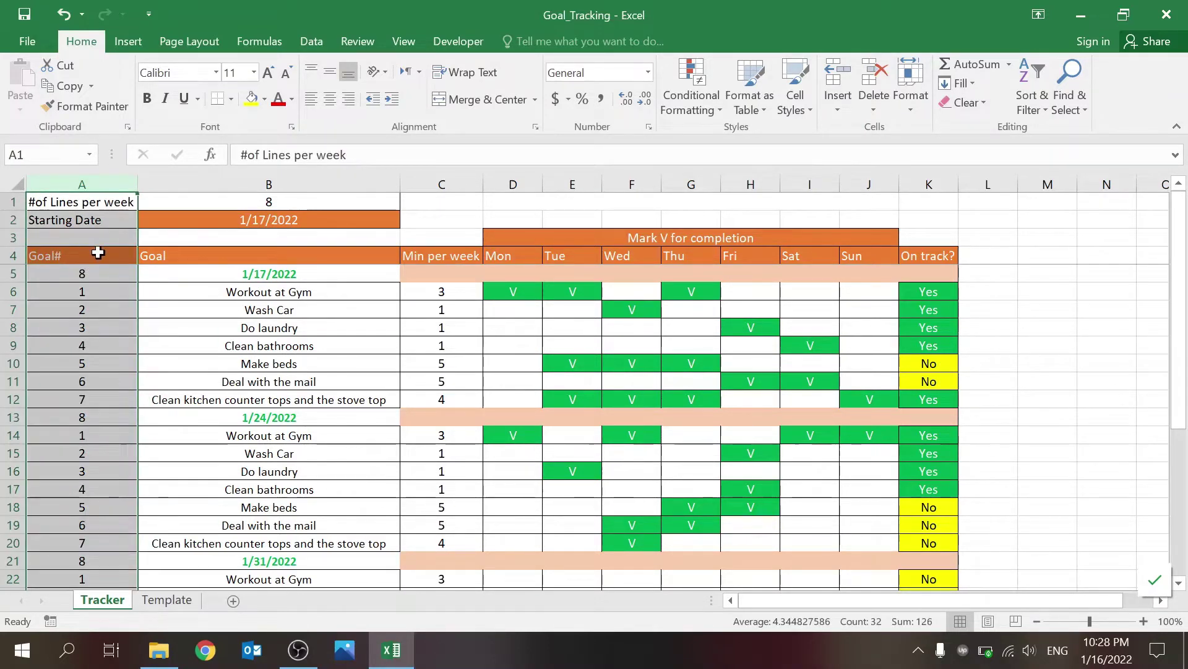
click(99, 256)
click(116, 277)
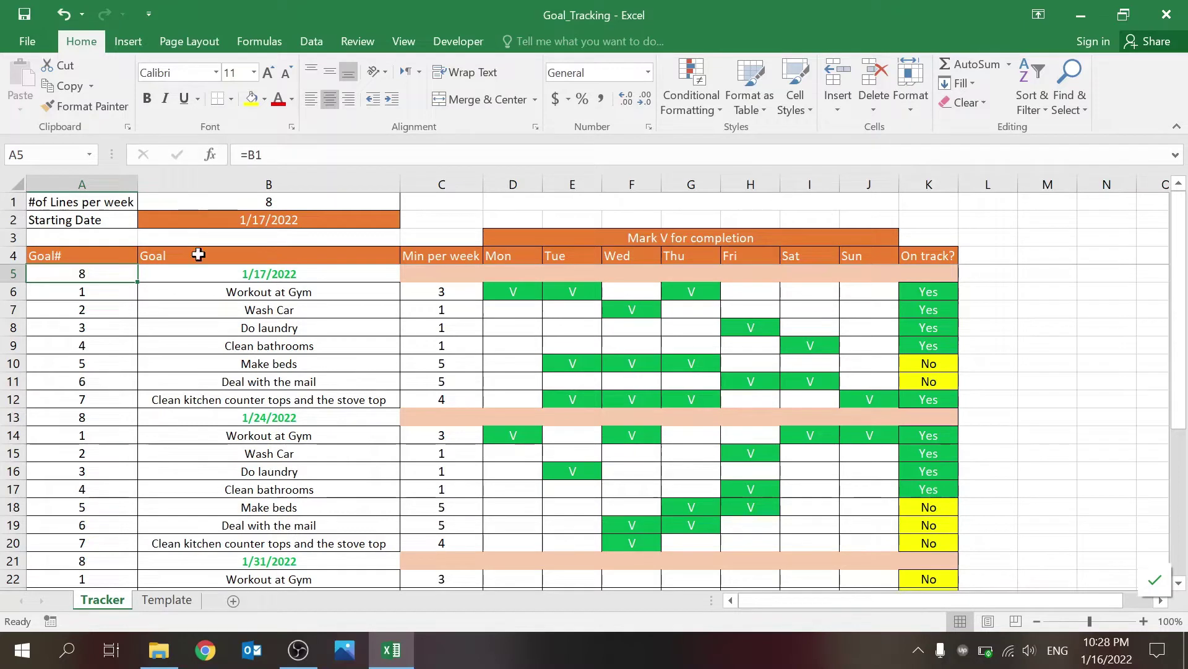
click(122, 290)
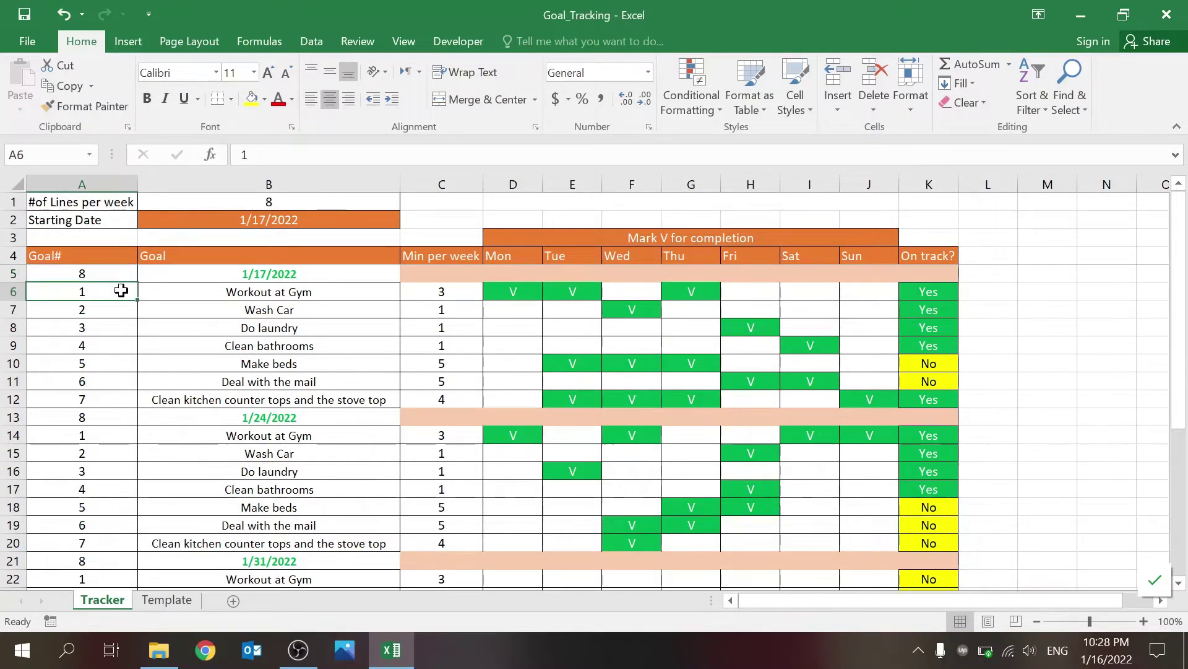
key(Down)
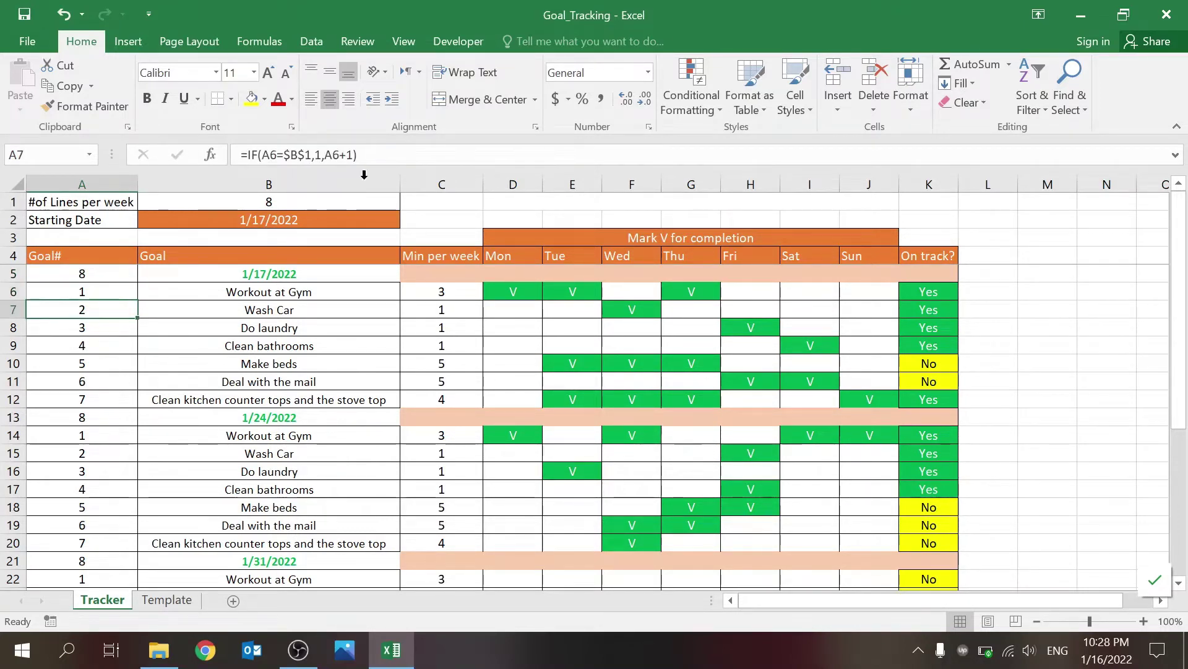
key(F2)
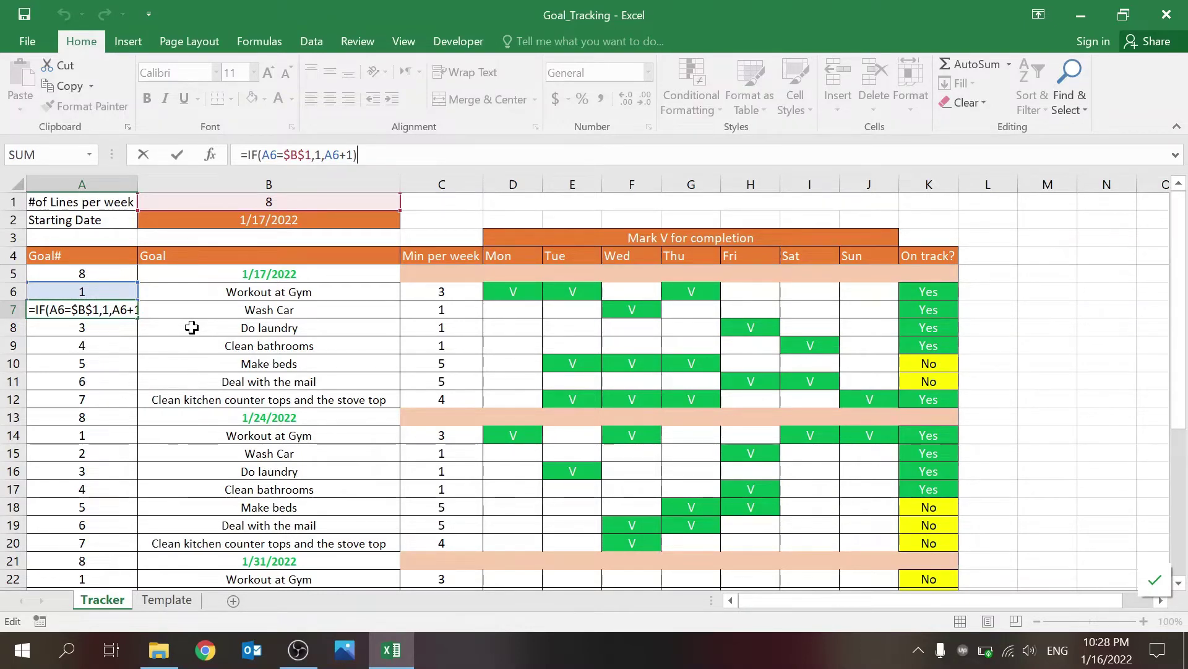
key(Return)
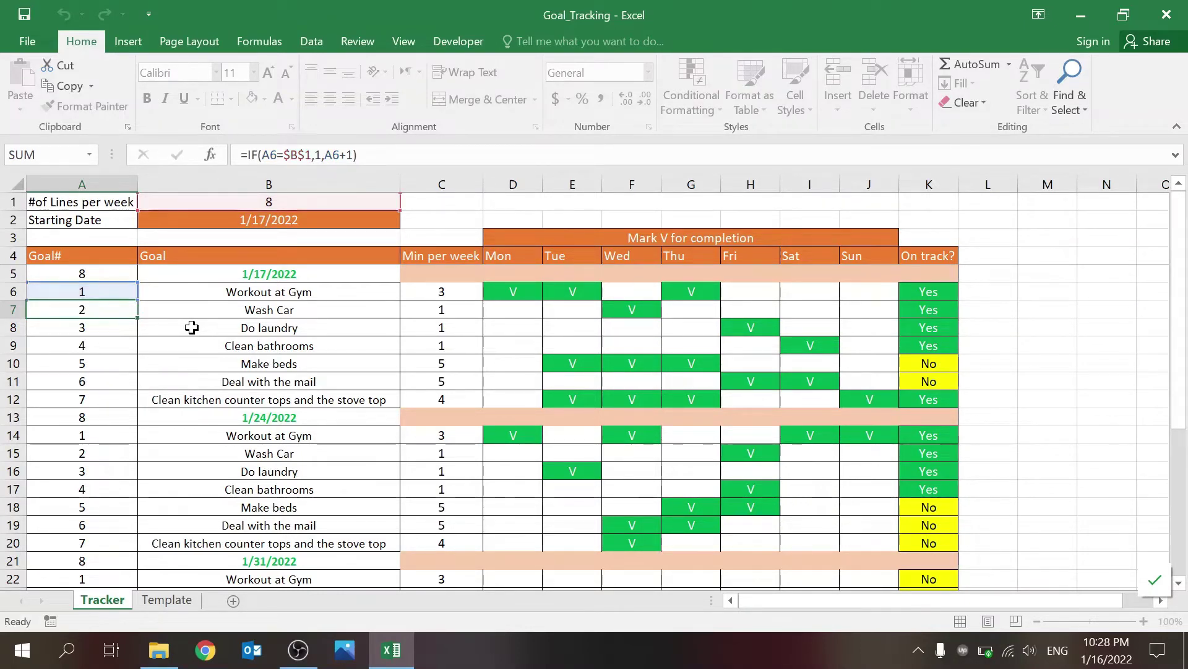
Select the first week's goal numbers A6:A13, compare with Template, and return to A5.
key(Down)
key(Down)
key(Down)
key(Down)
key(Down)
key(Down)
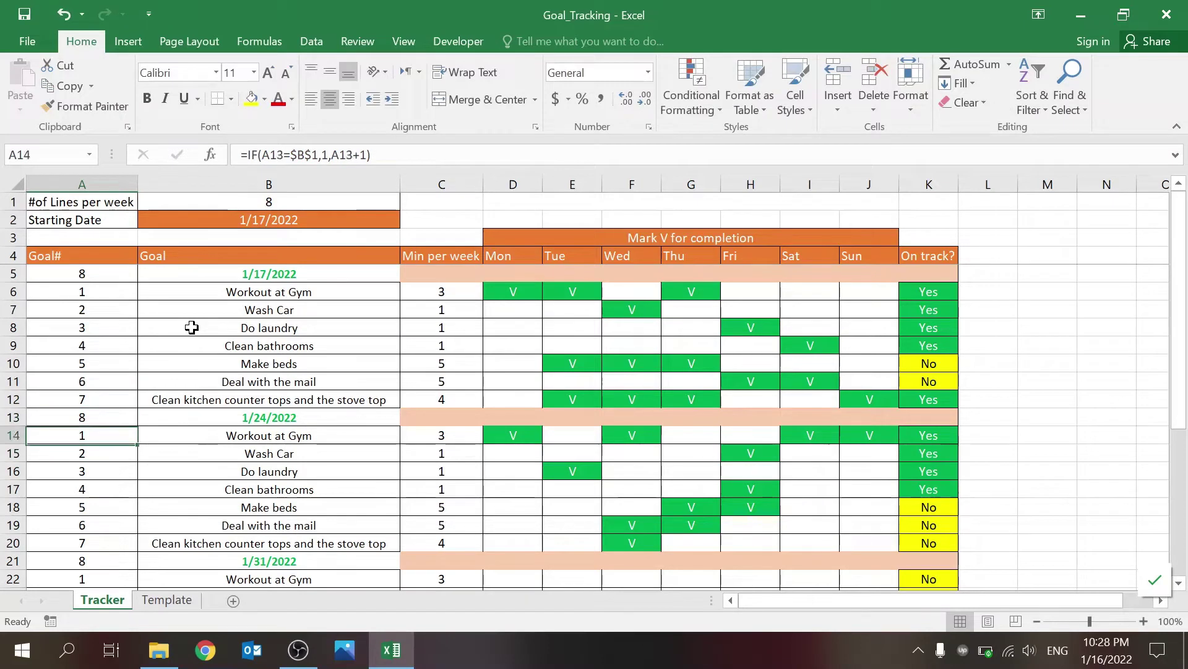
key(Up)
drag(113, 291, 111, 416)
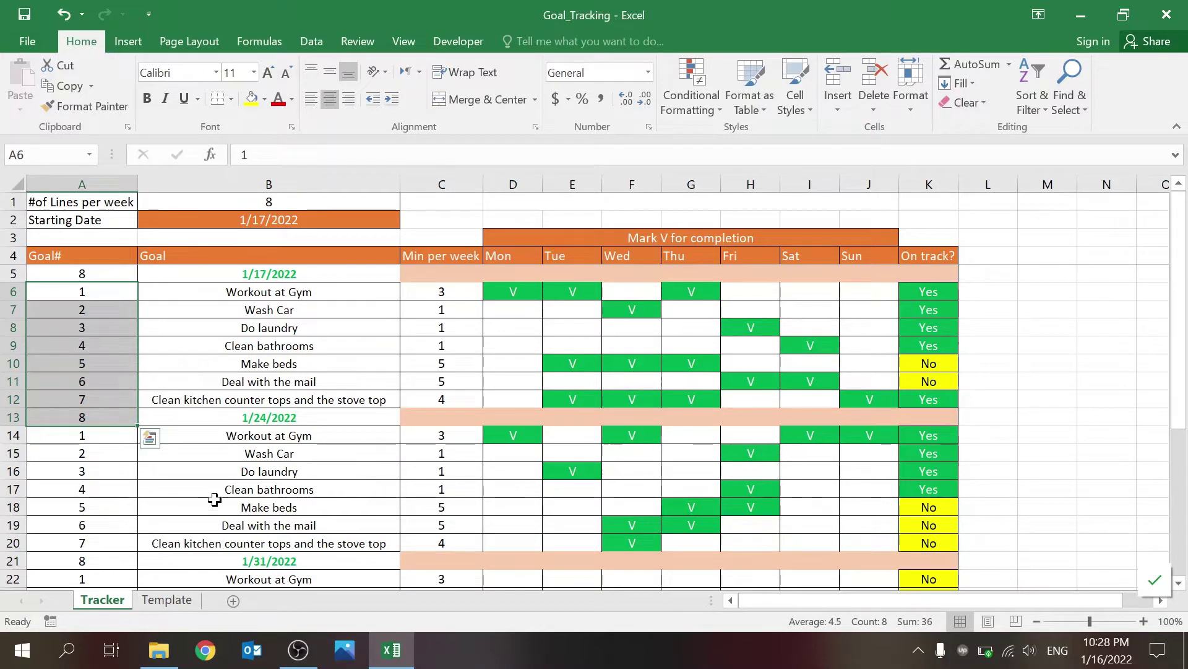
click(177, 601)
click(103, 599)
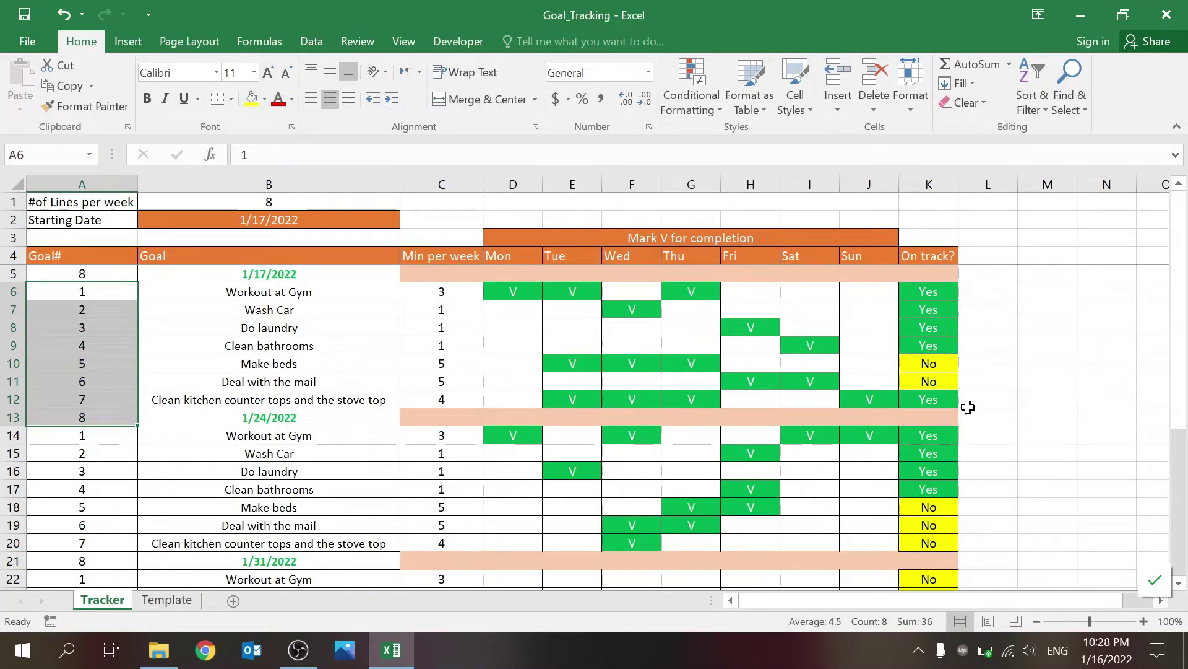
click(104, 187)
click(72, 340)
click(90, 273)
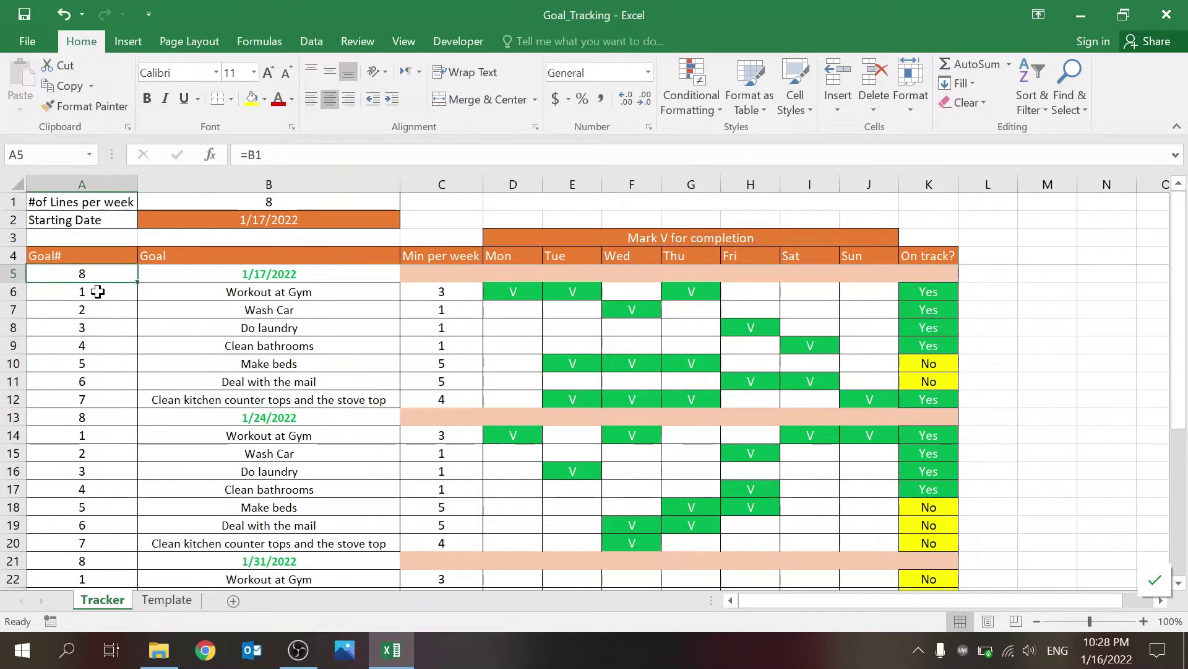
click(299, 203)
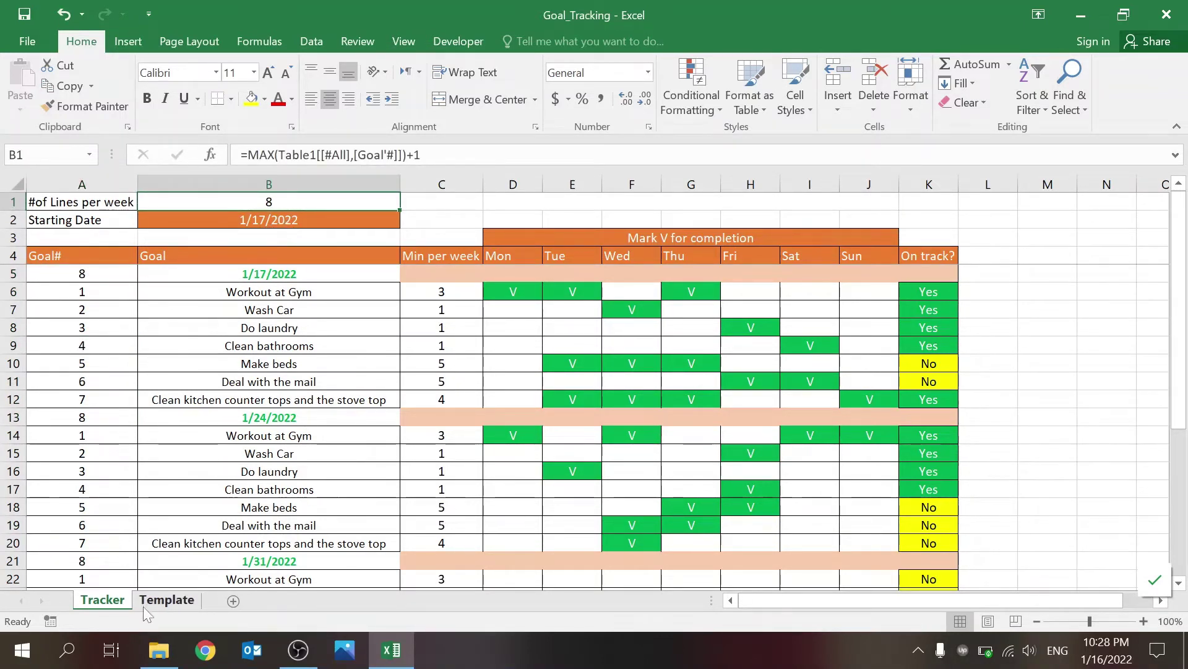
click(167, 599)
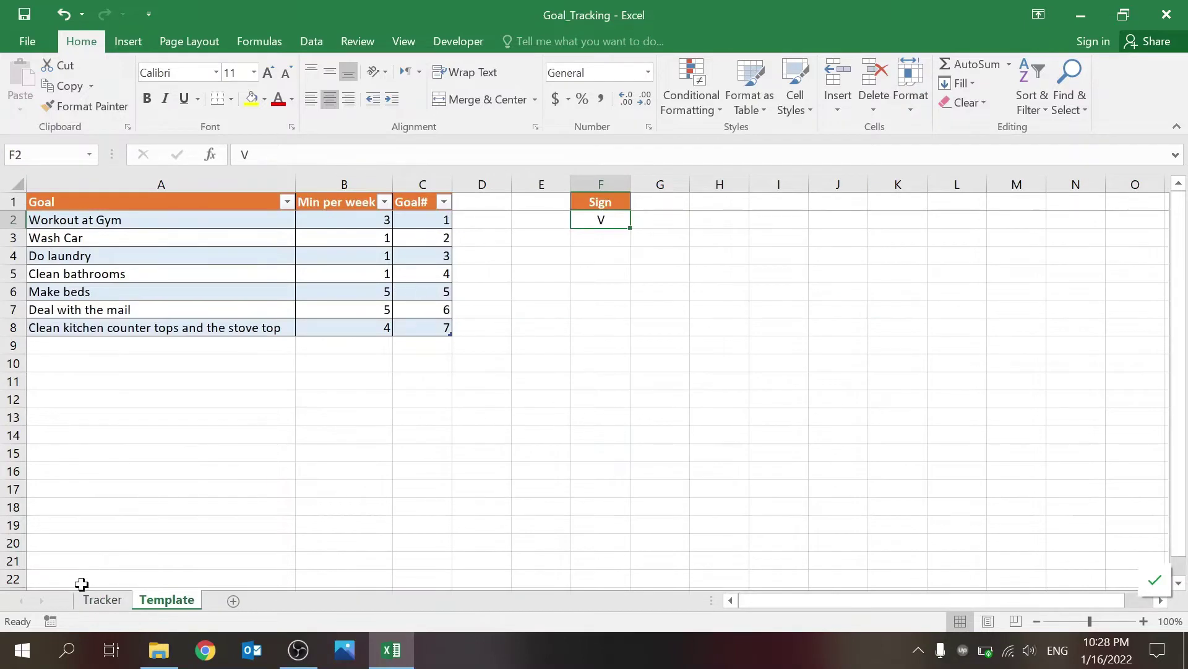
click(94, 600)
click(276, 226)
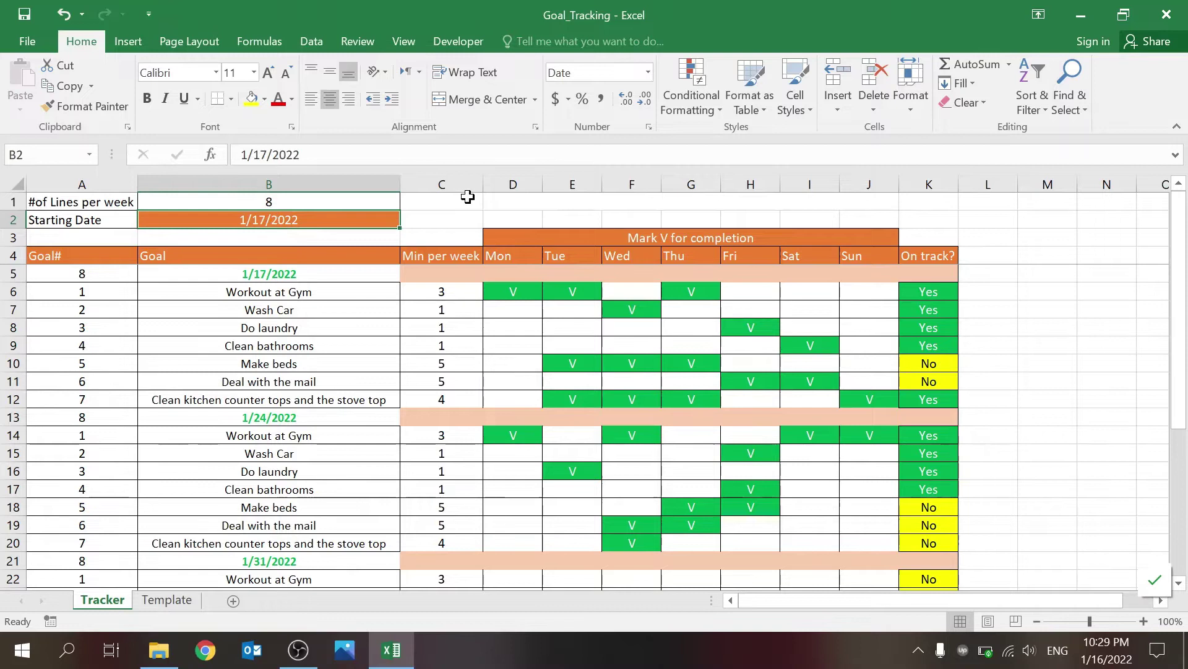
text(12/1/2021)
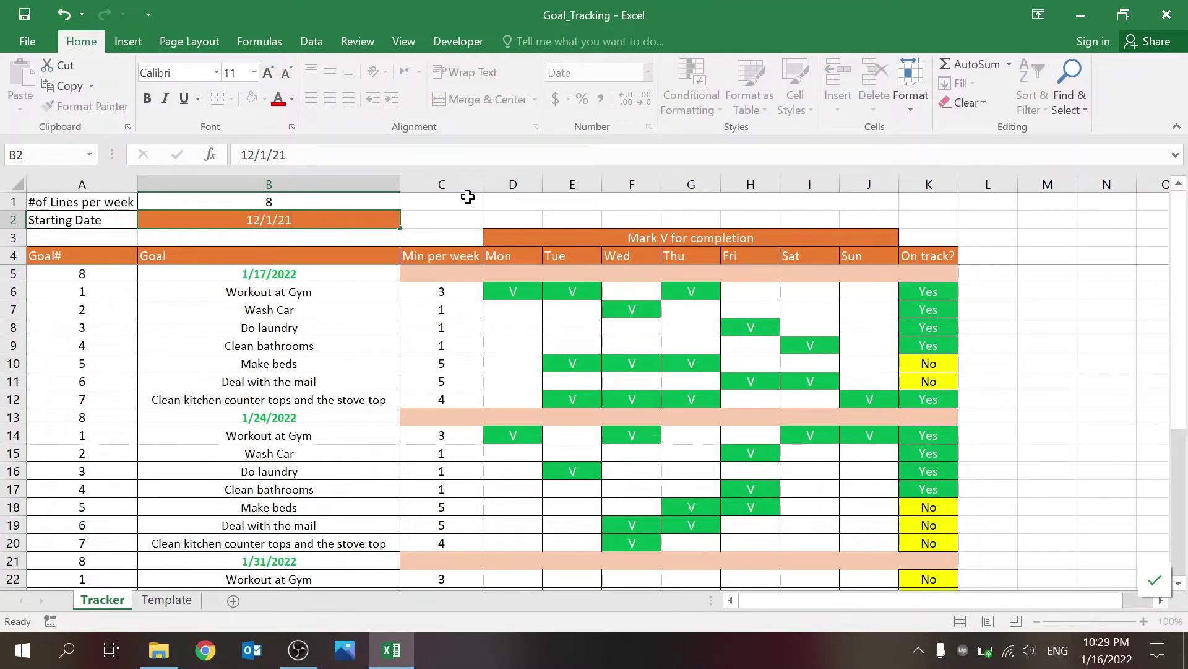
key(Return)
key(ctrl+z)
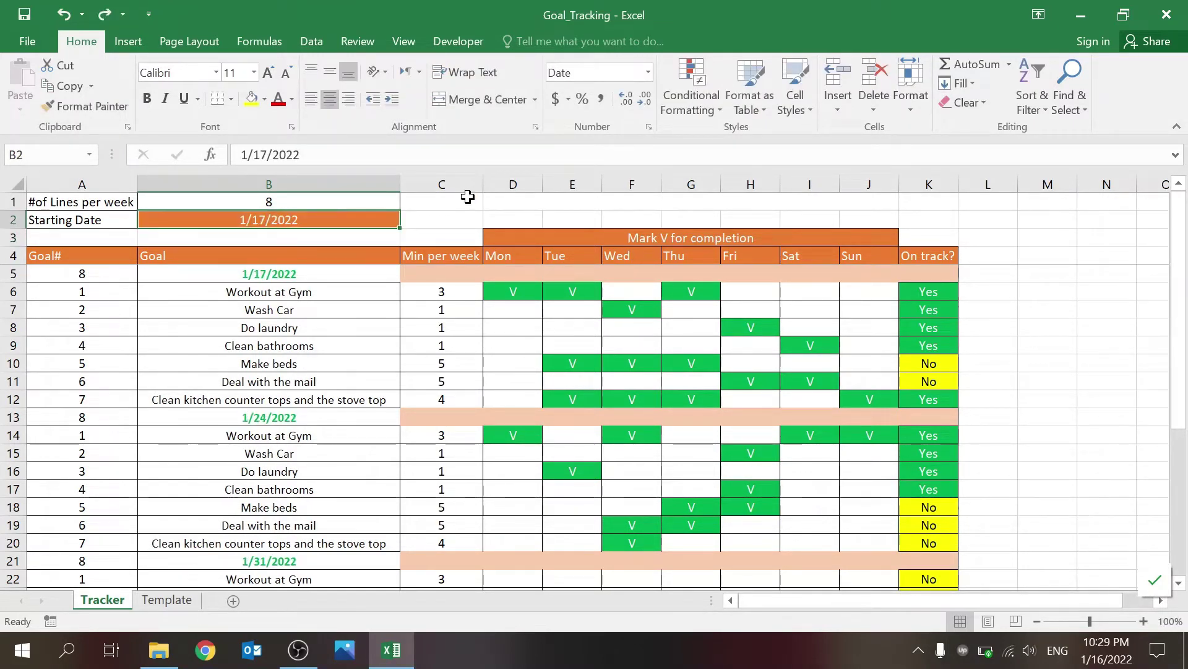
click(323, 248)
key(Down)
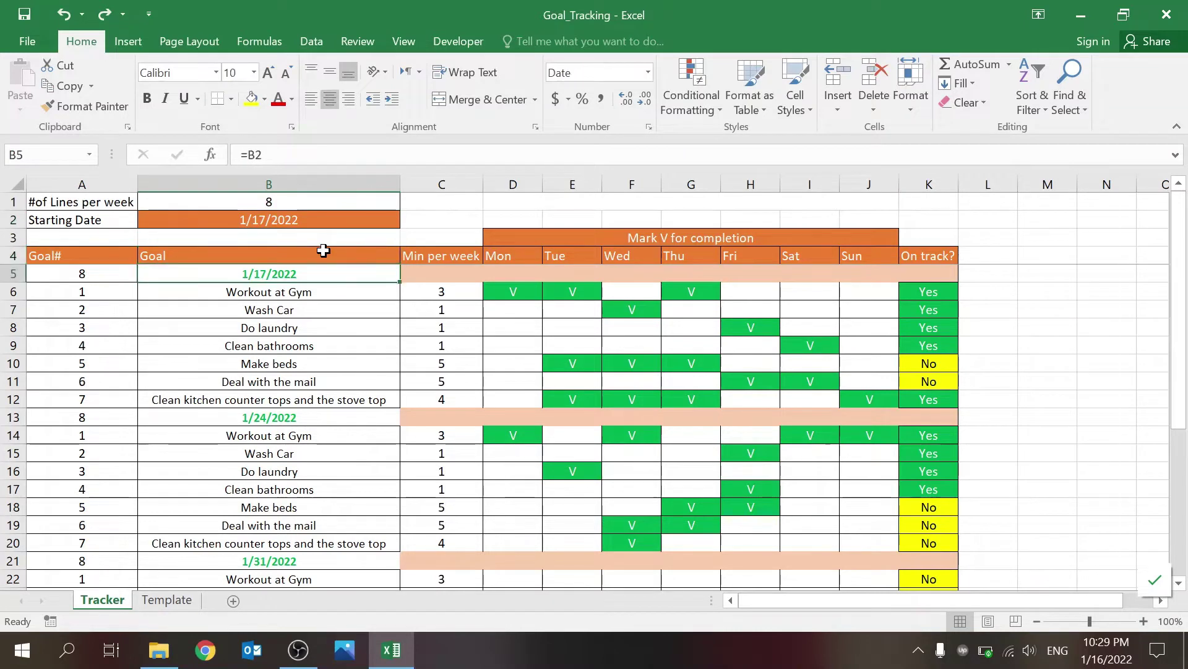
key(Down)
key(Up)
click(312, 155)
key(Escape)
key(Down)
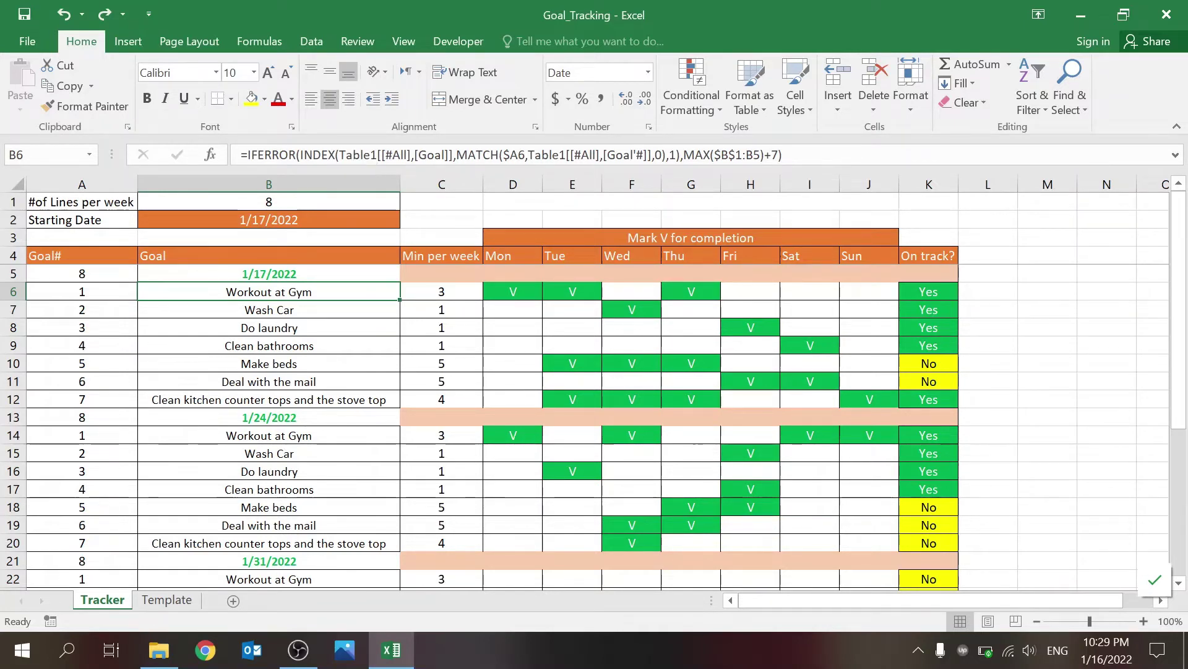
click(347, 155)
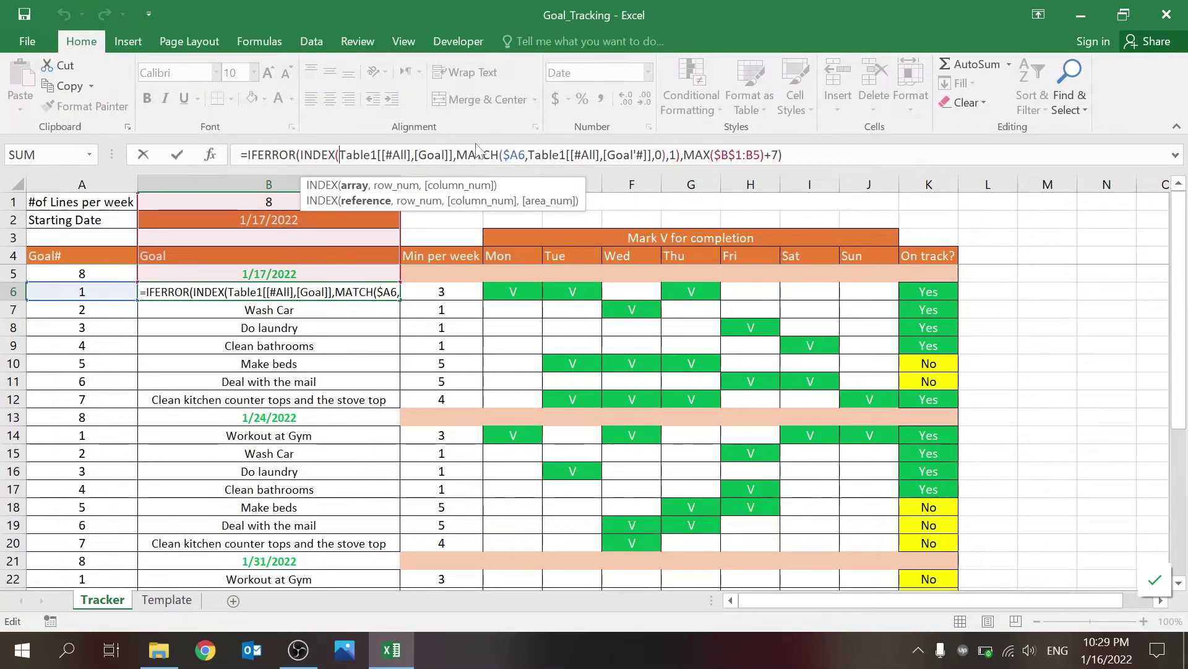
key(Left)
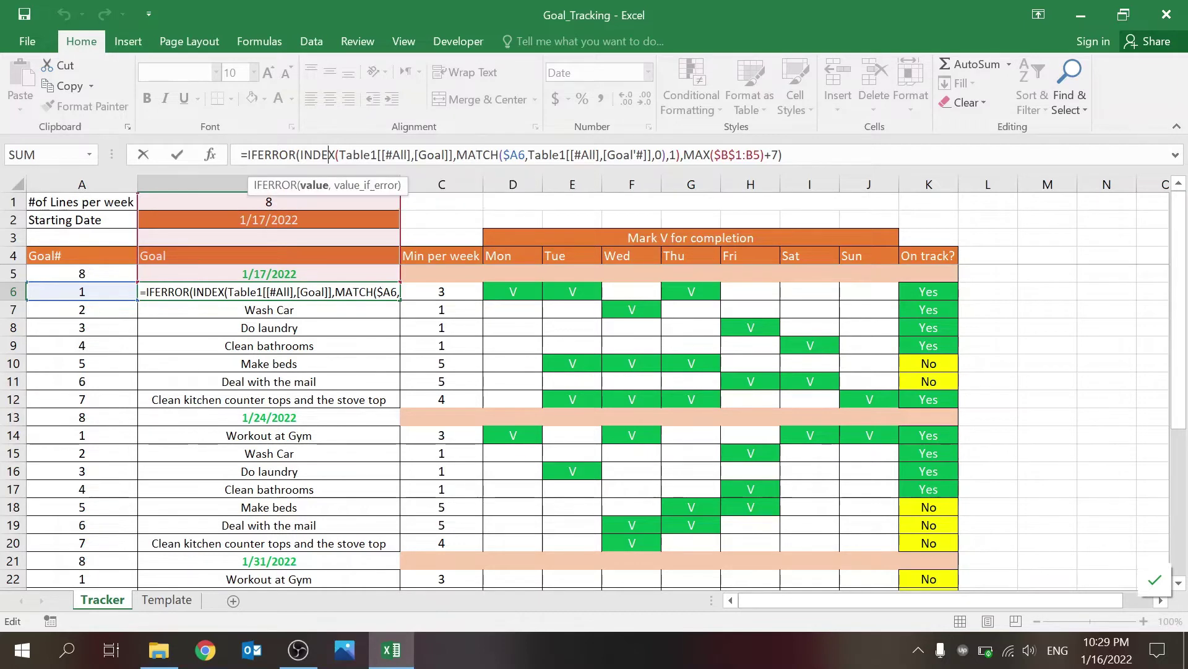
click(279, 155)
key(Right)
key(Right)
key(Right)
key(Right)
key(Right)
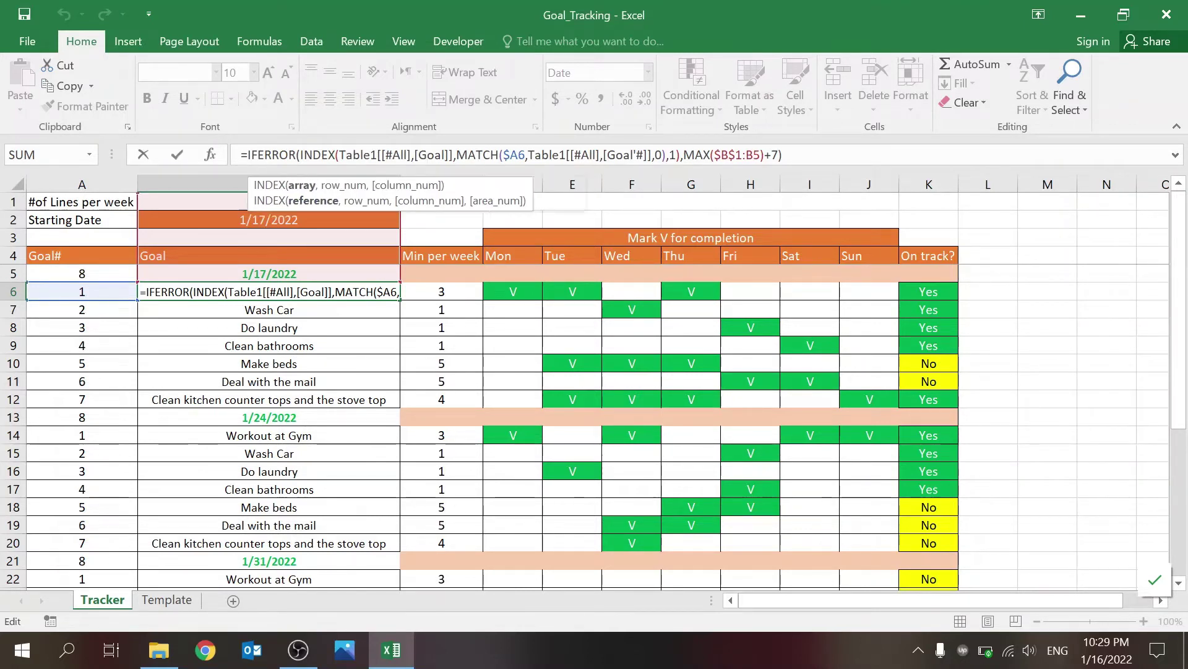
click(696, 155)
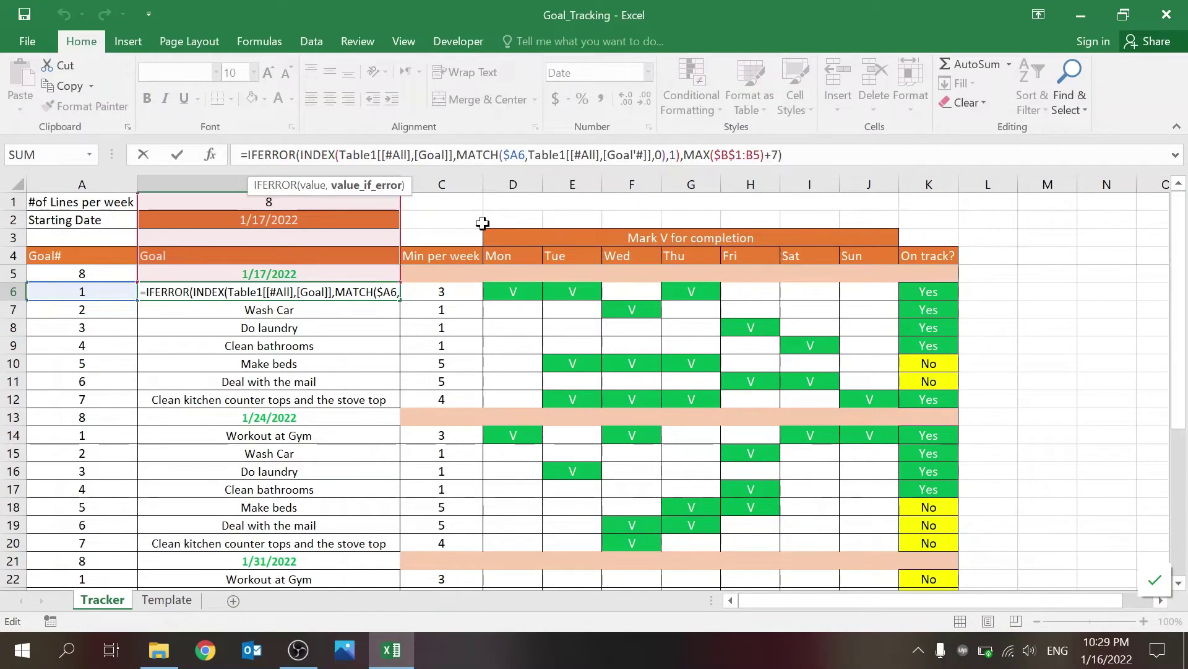
key(ctrl+Return)
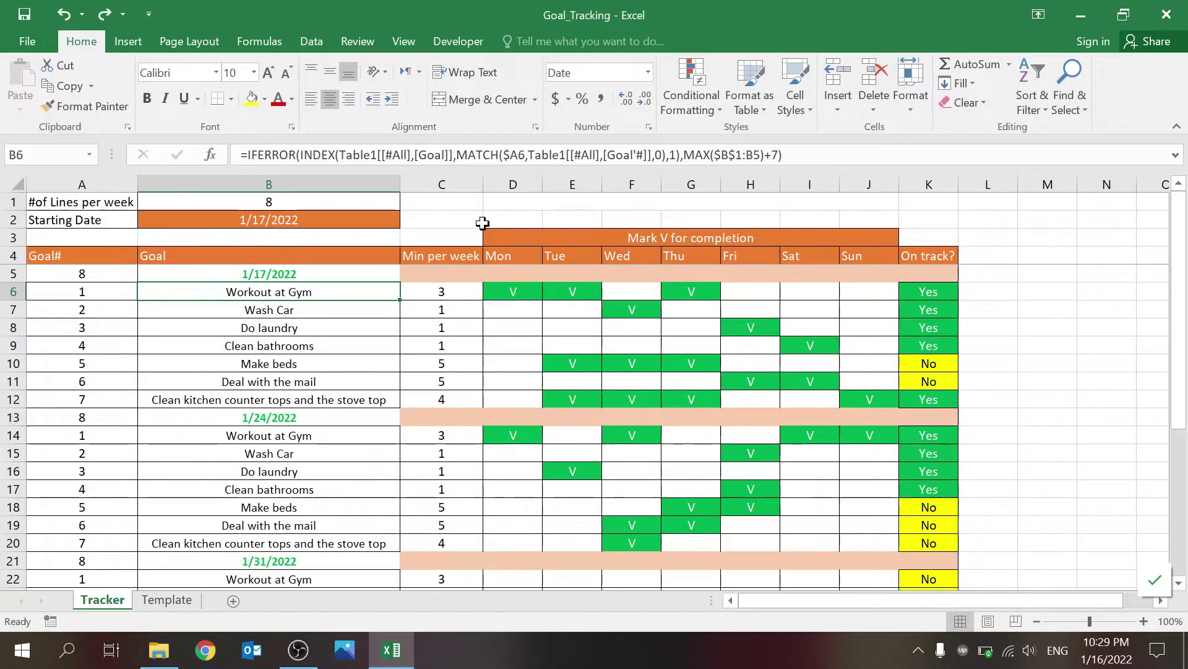
key(Up)
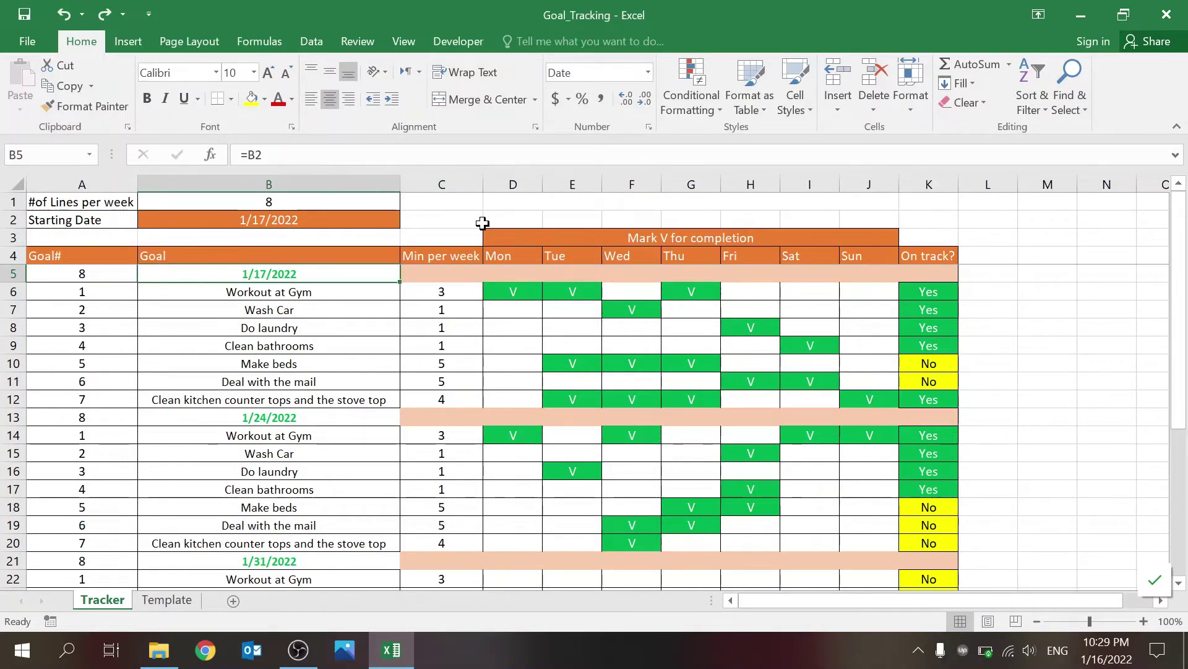
key(Down)
key(Up)
key(Down)
key(Down)
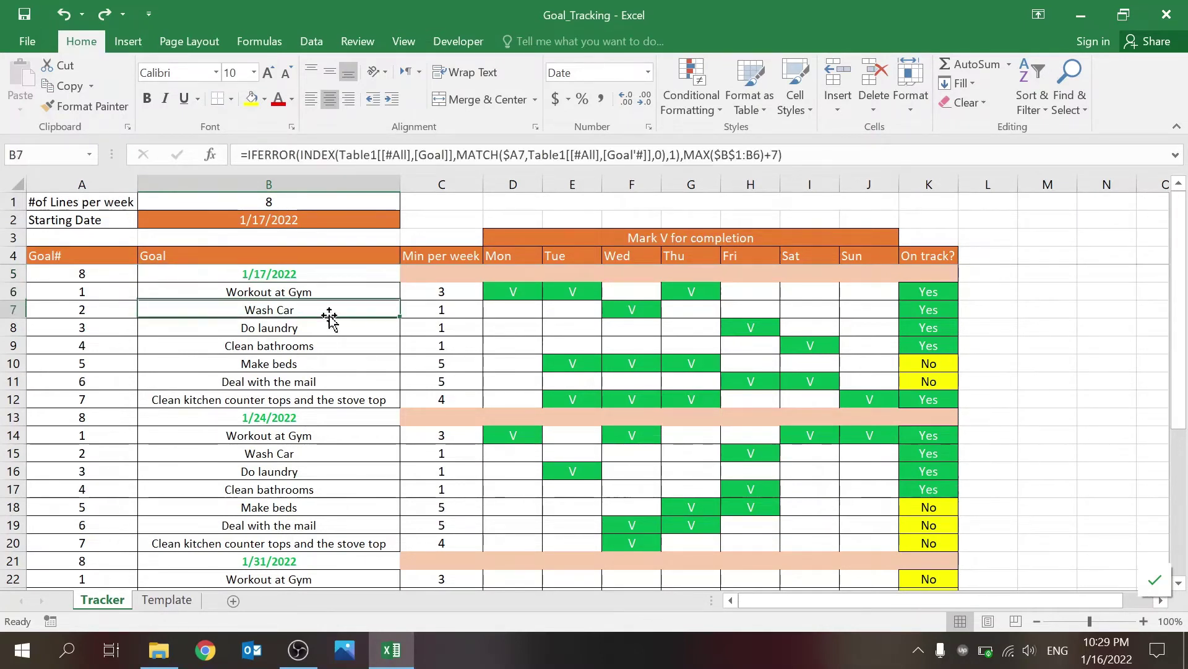
key(Down)
key(Down)
key(Up)
key(Up)
key(Up)
key(Up)
key(Right)
key(Down)
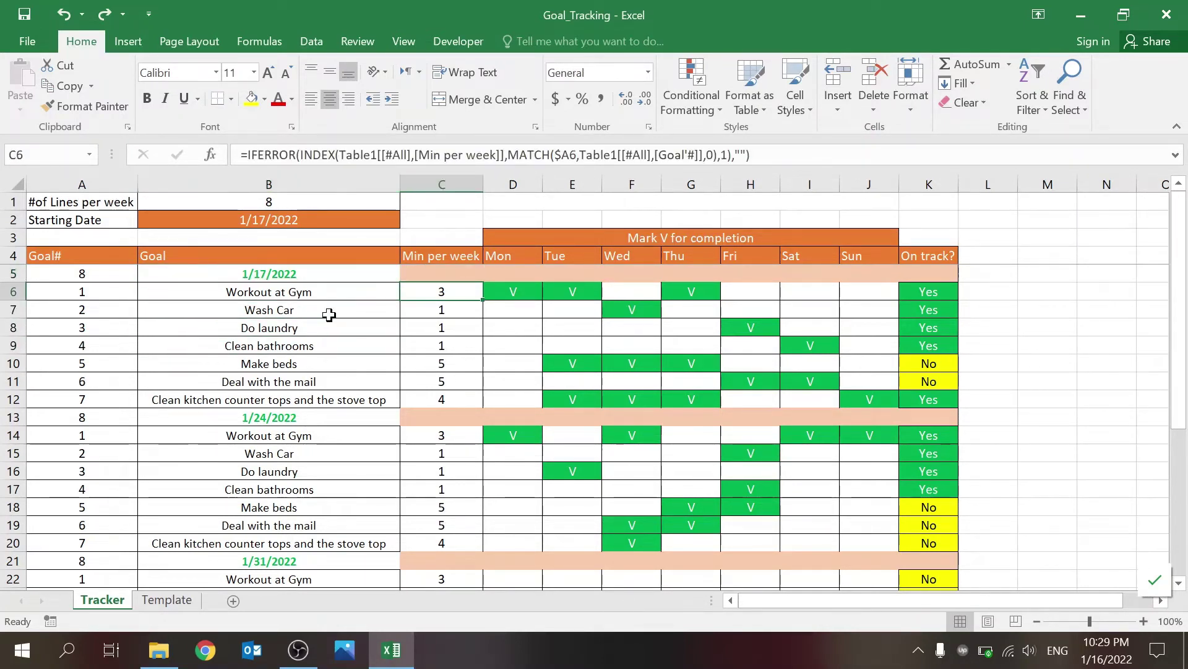
key(Down)
key(Up)
key(Up)
key(Down)
key(Down)
key(Down)
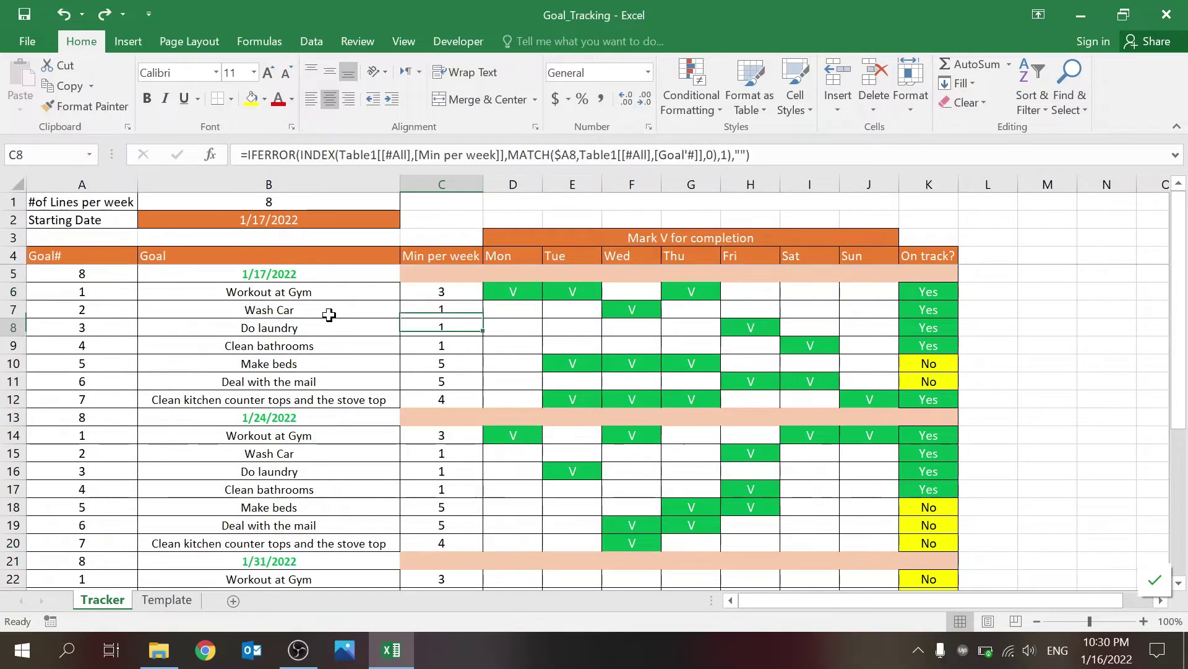
key(Down)
key(Up)
key(Up)
key(Up)
key(Up)
key(Down)
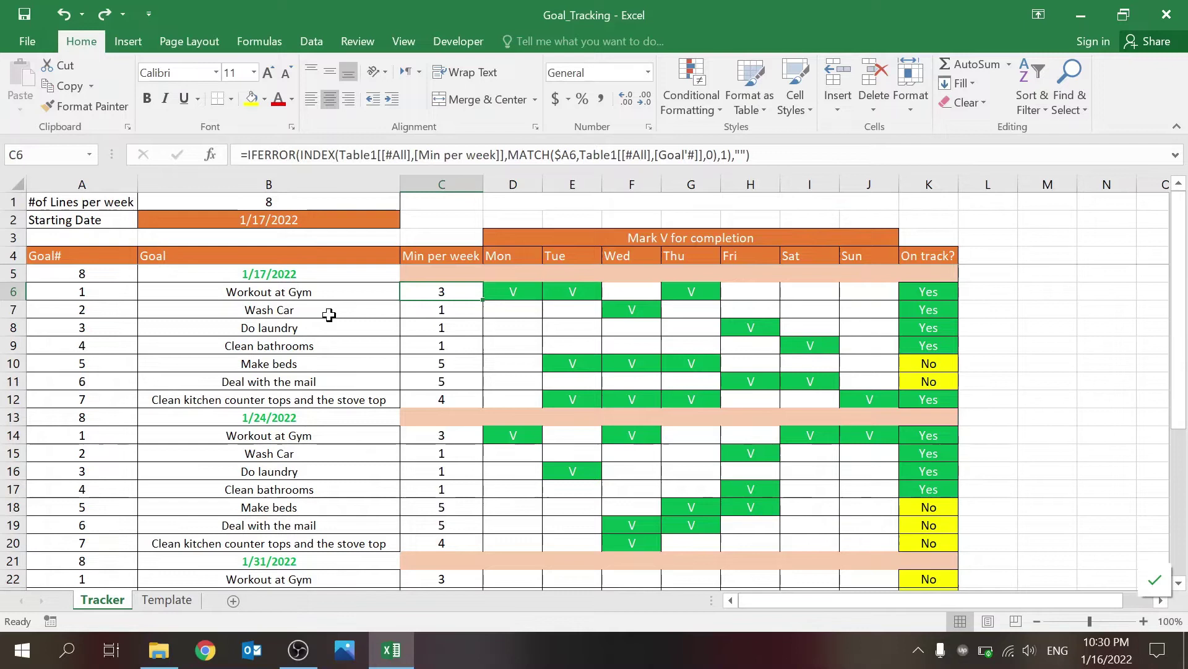
key(Down)
key(Up)
key(Up)
key(Up)
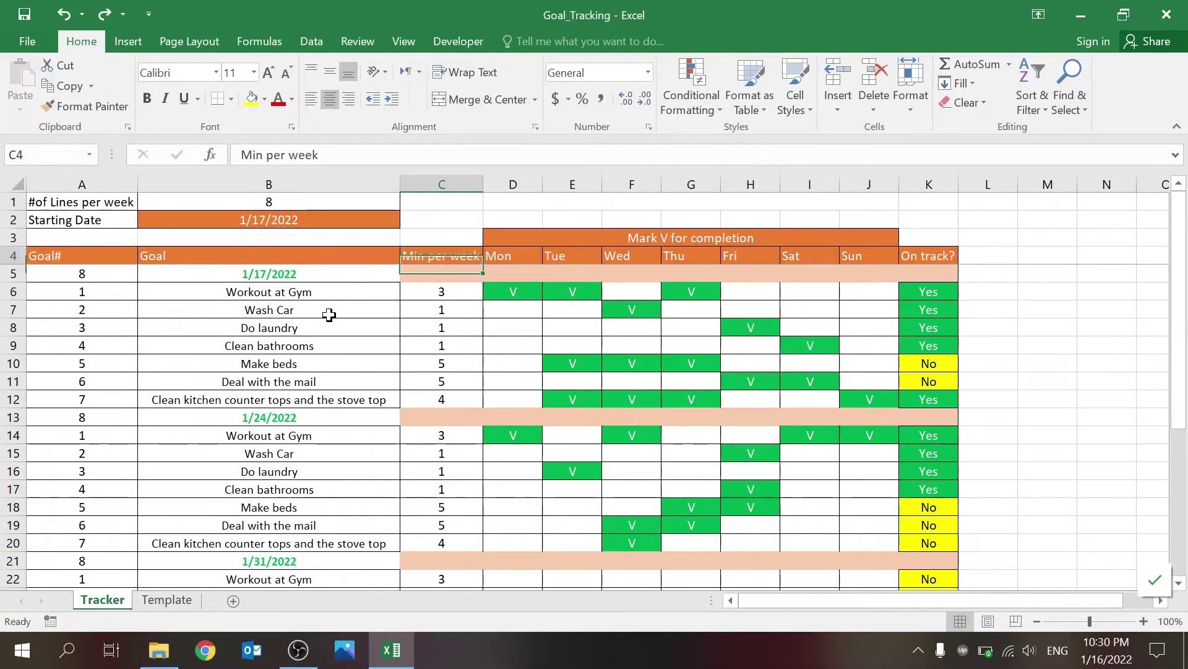
key(Down)
key(Down)
key(Down)
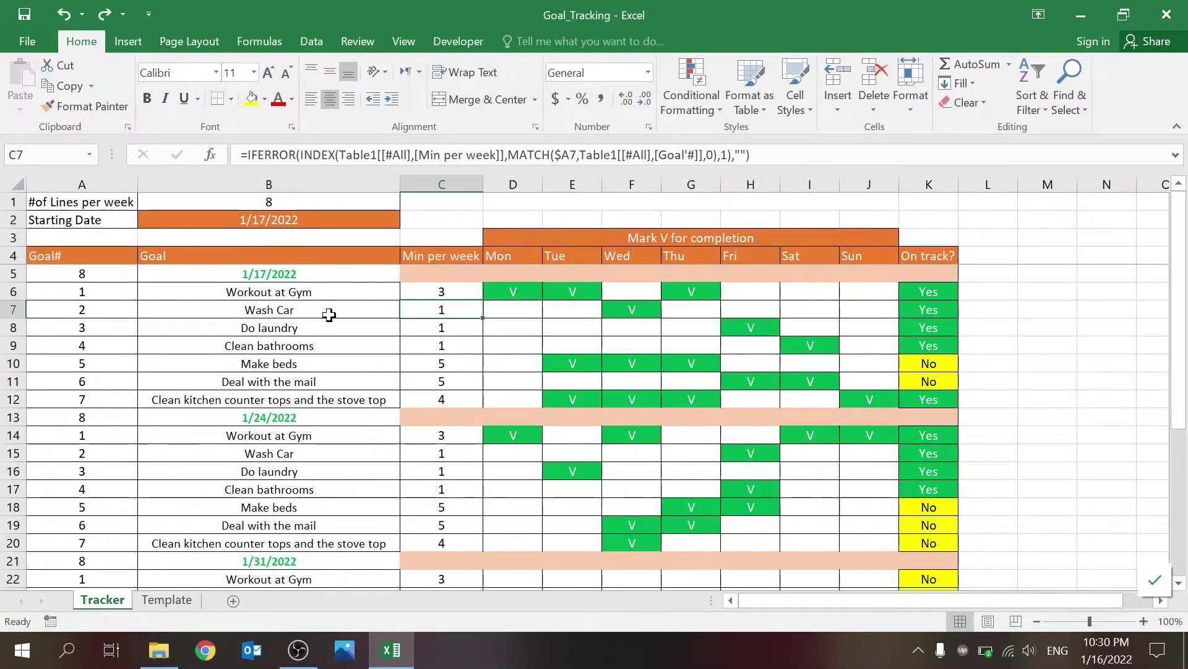
key(Down)
key(Down)
key(Down)
key(Down)
key(Down)
key(Down)
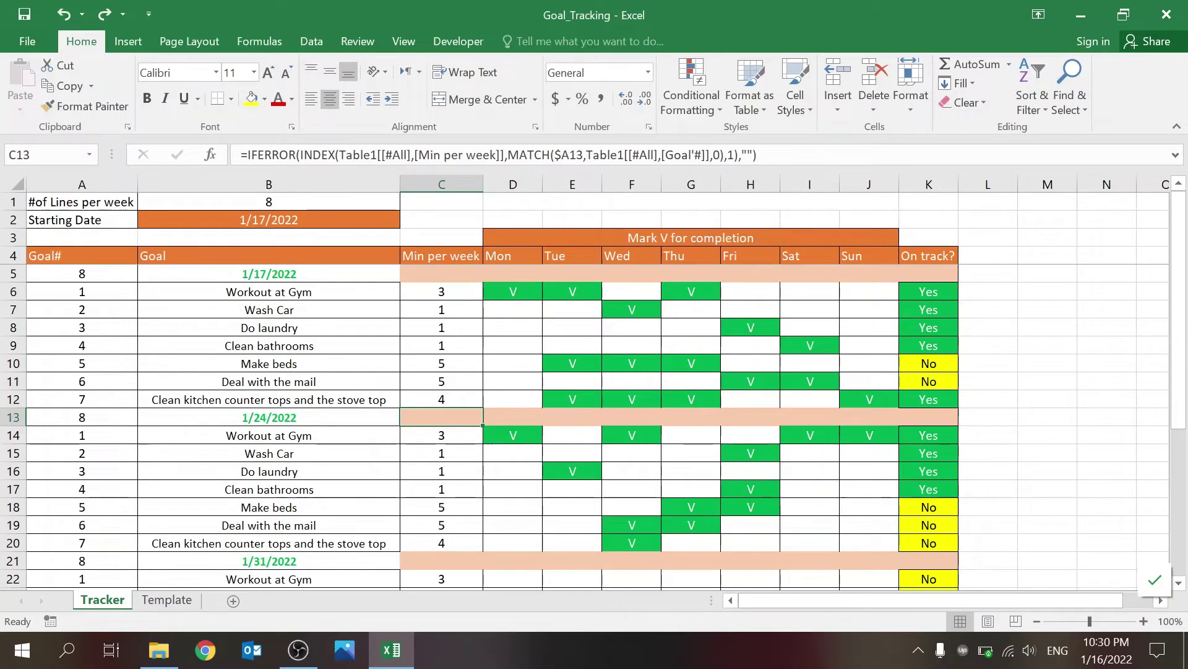
key(F2)
key(Up)
key(Up)
key(Up)
key(Up)
key(Up)
key(Up)
key(Up)
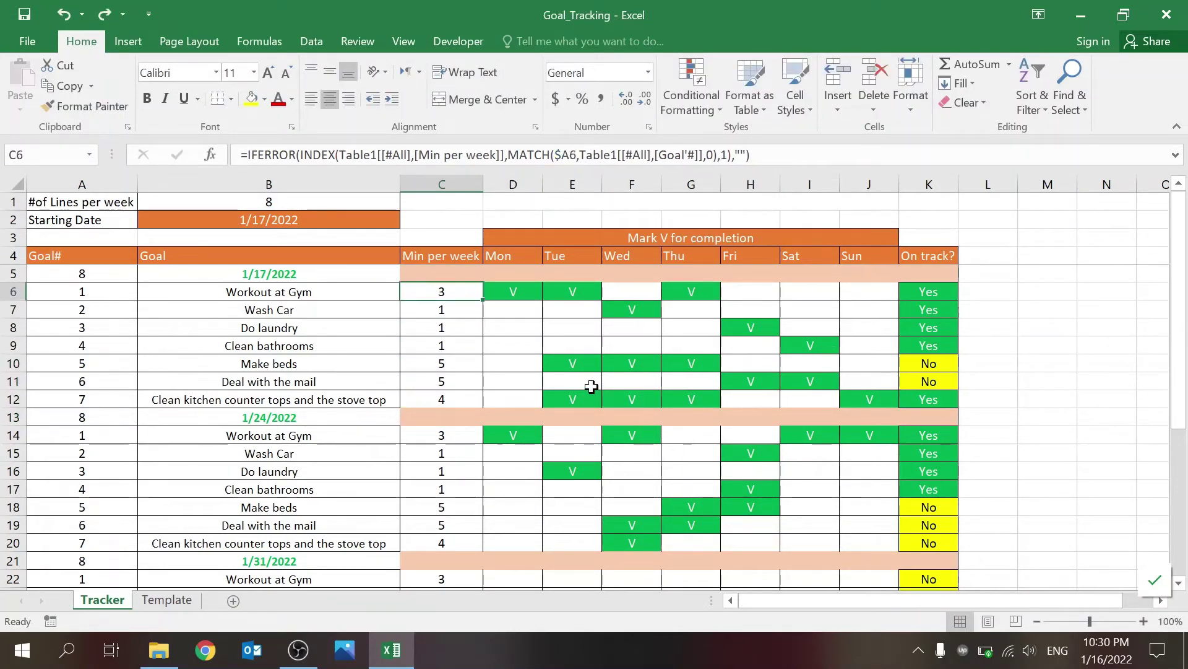
key(Up)
key(Up)
key(Right)
key(Up)
key(Down)
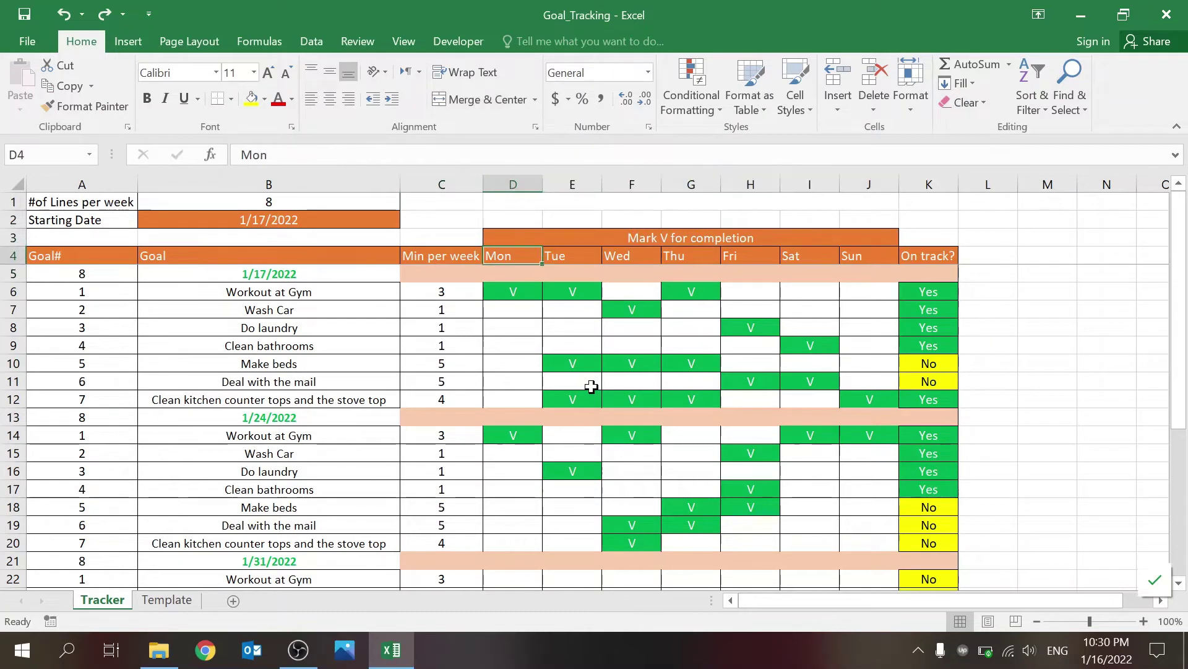
key(Down)
key(Down)
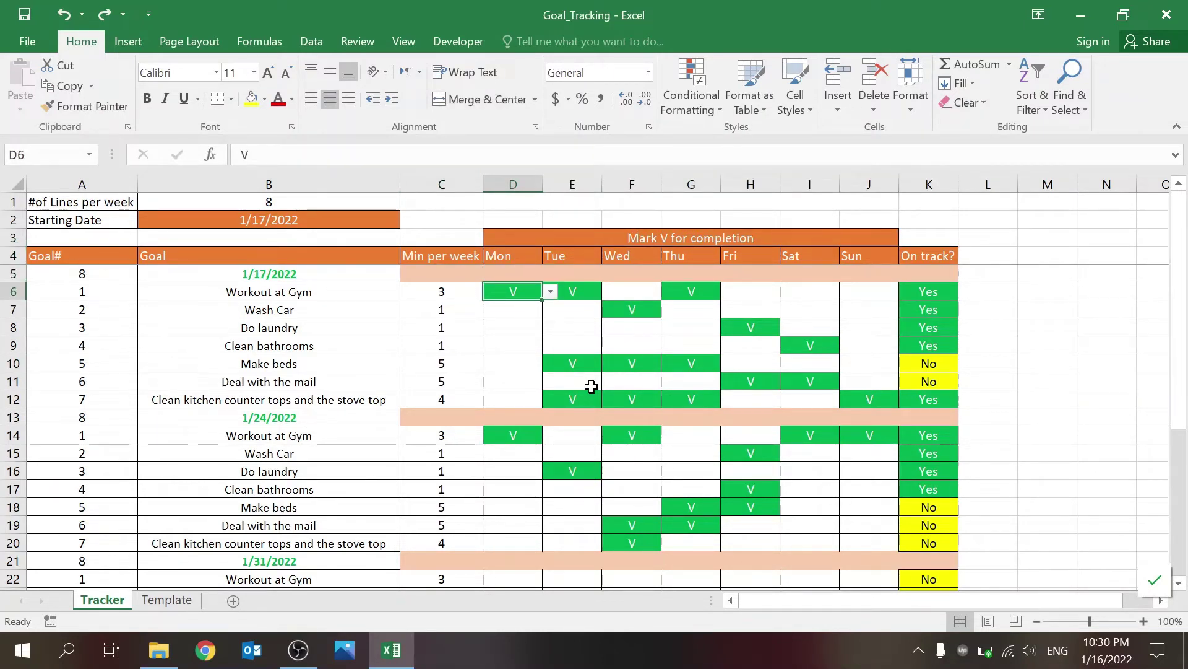
key(Down)
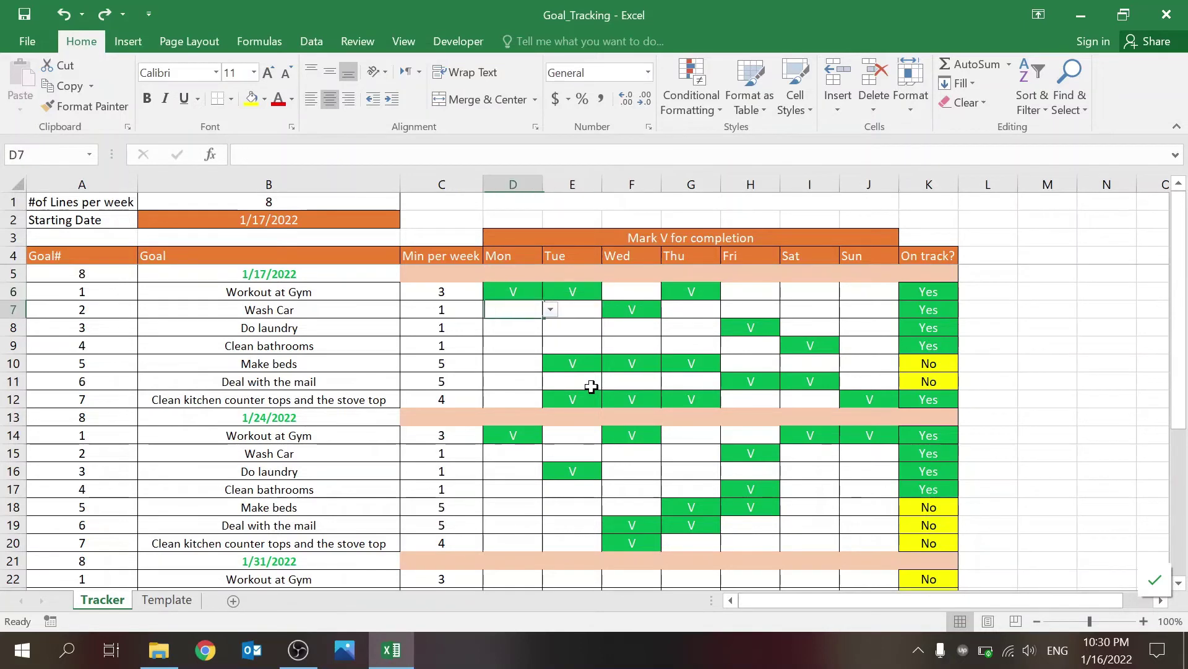
click(311, 43)
click(745, 100)
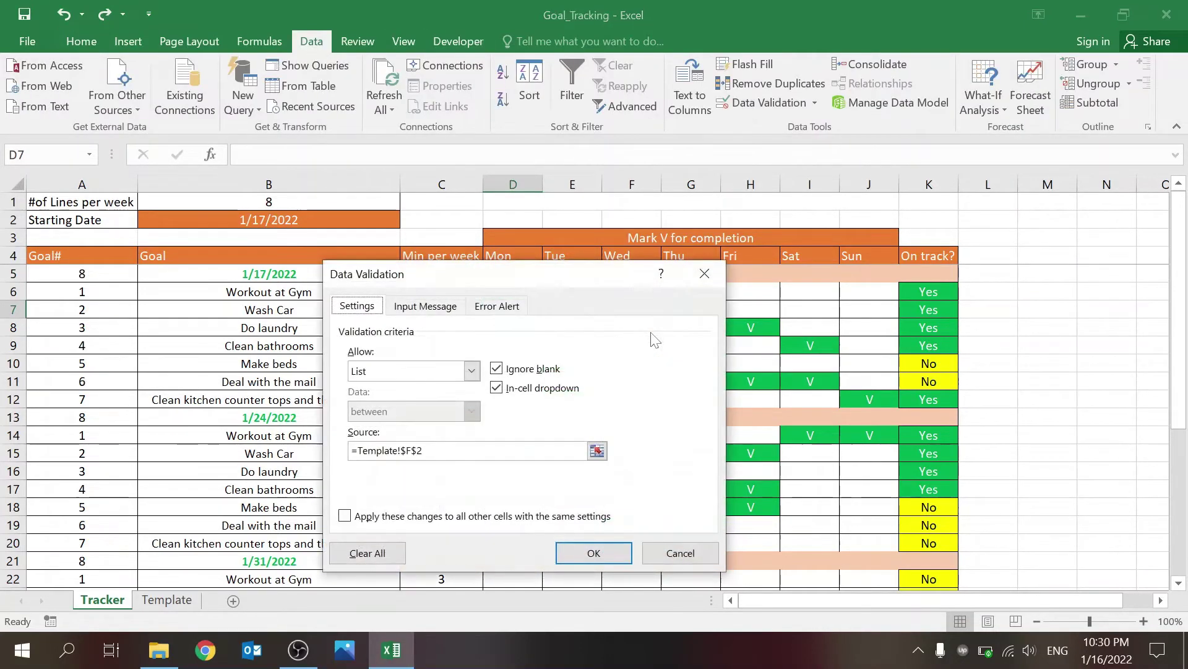
click(680, 553)
click(167, 599)
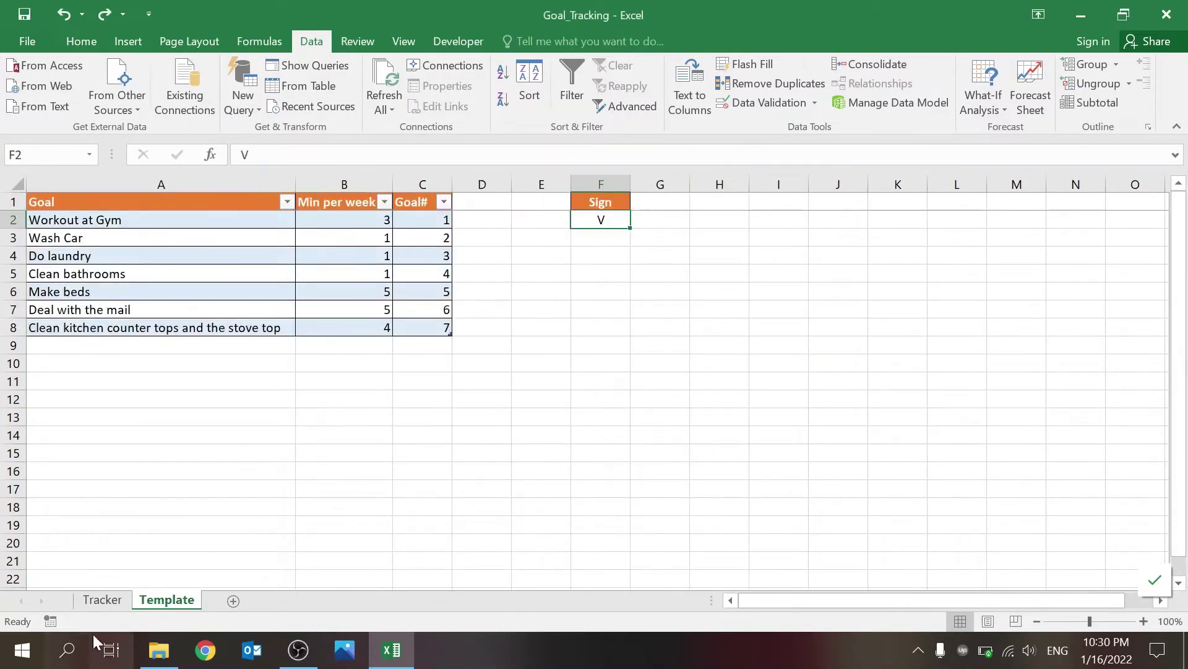
click(103, 600)
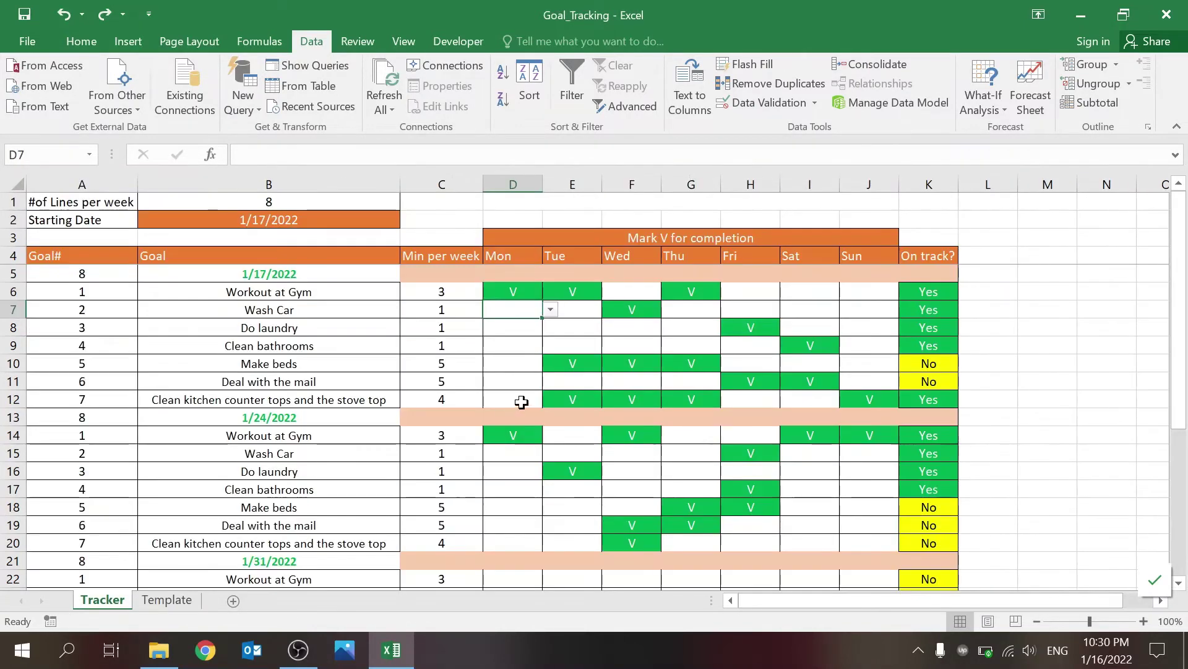
click(550, 310)
click(526, 325)
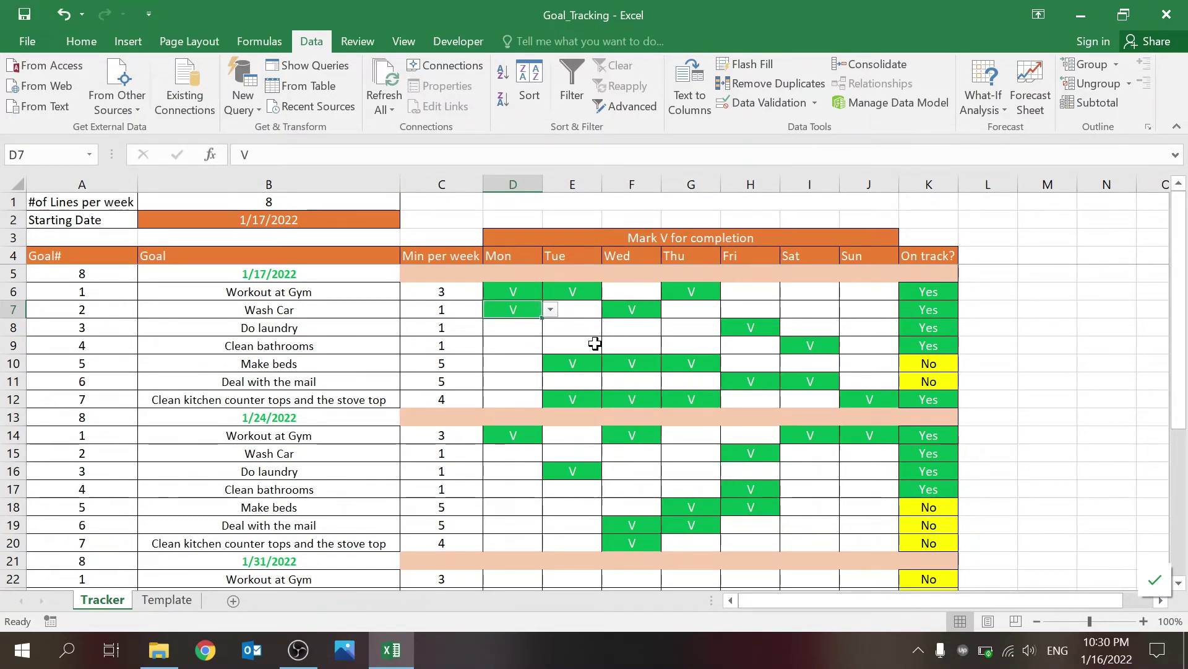
text(1)
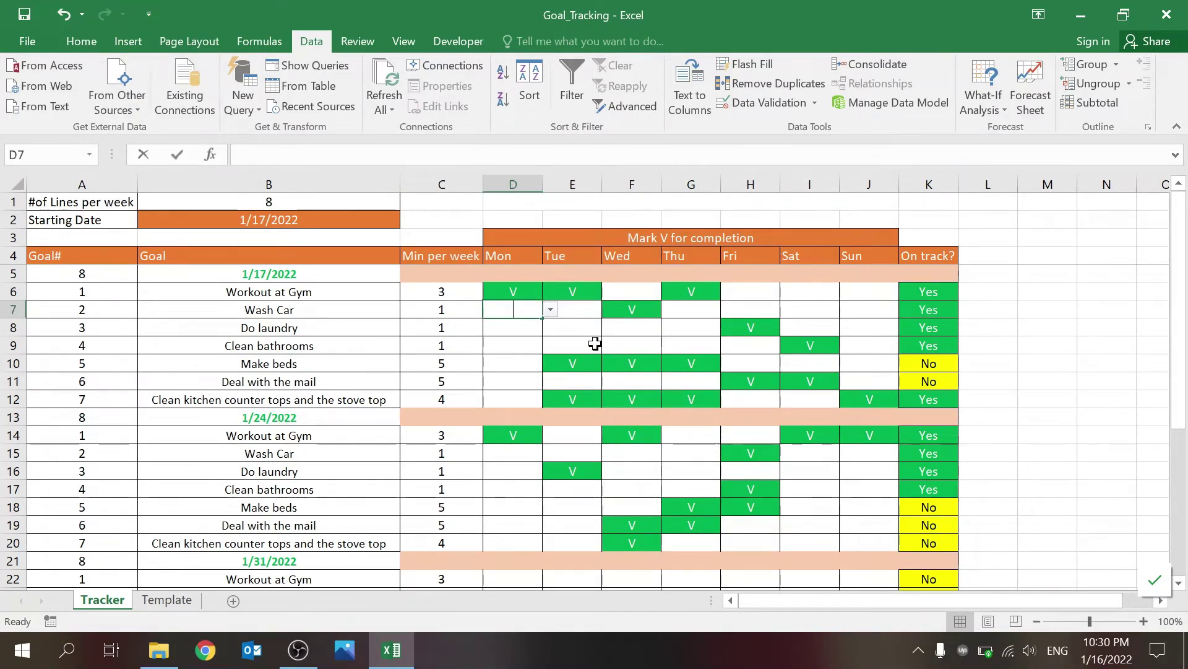
key(Return)
key(Return)
text(X)
key(Return)
key(Escape)
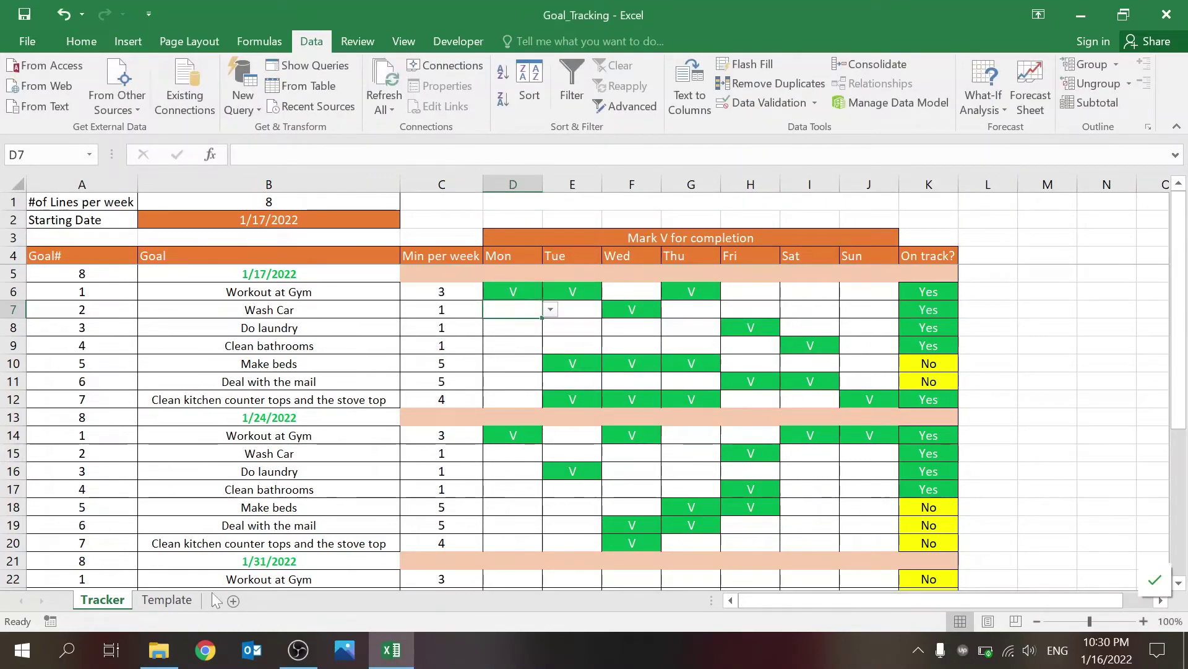
click(167, 599)
key(ctrl+z)
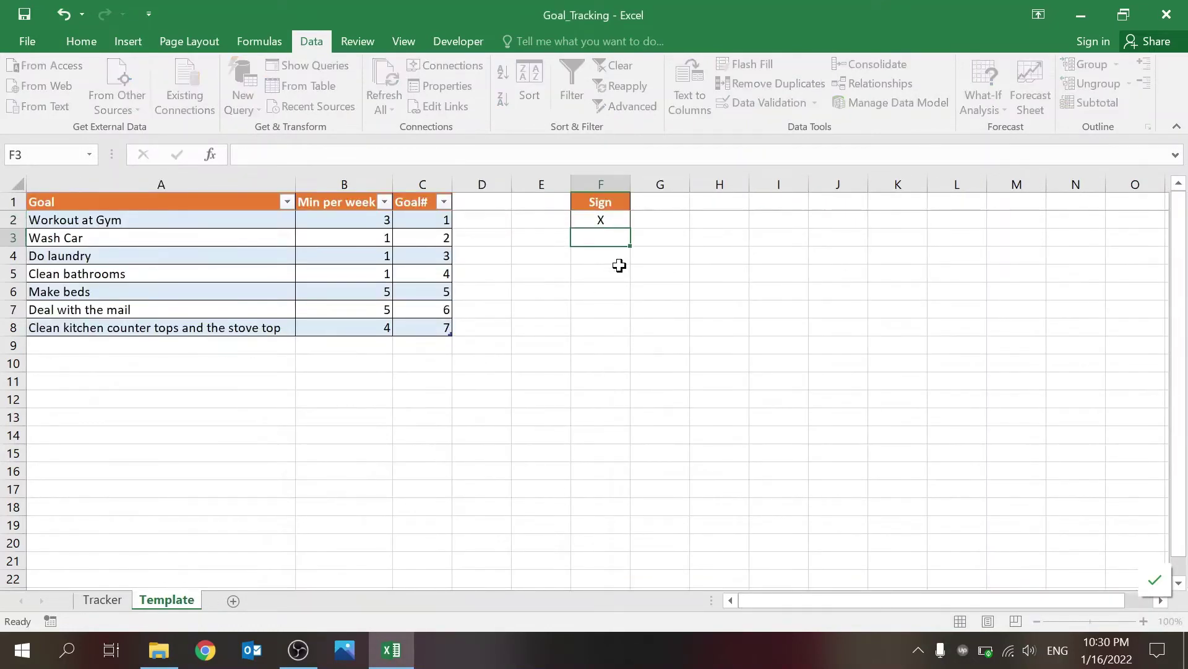
key(ctrl+z)
click(102, 599)
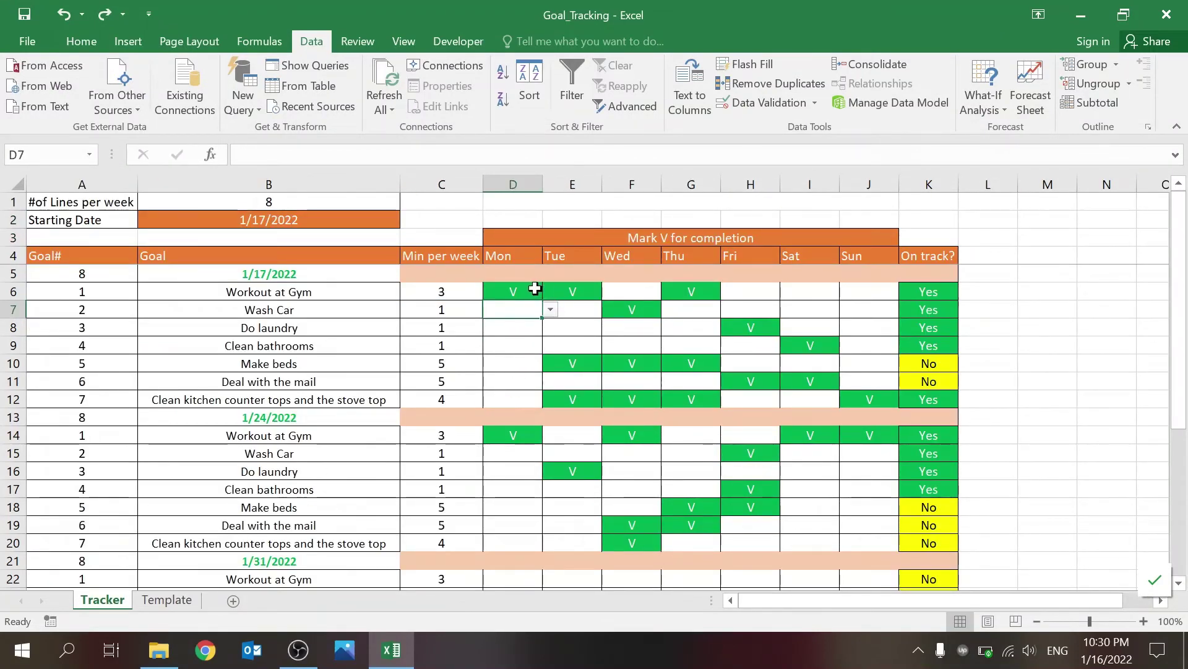
drag(533, 291, 854, 292)
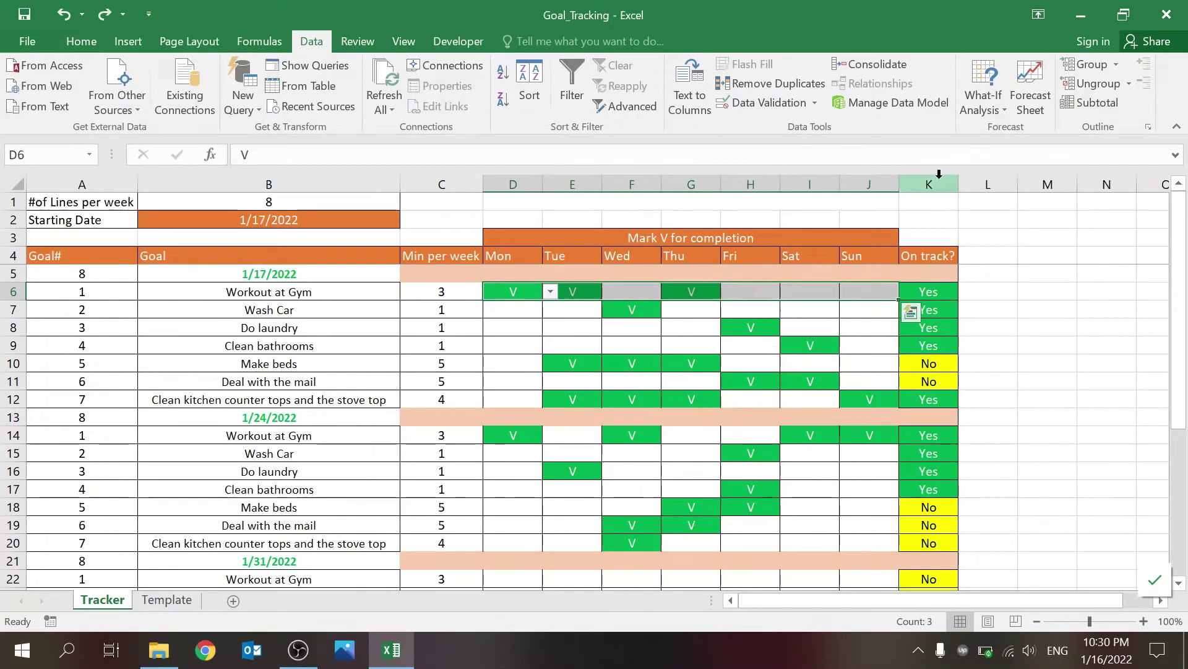
click(861, 309)
click(947, 292)
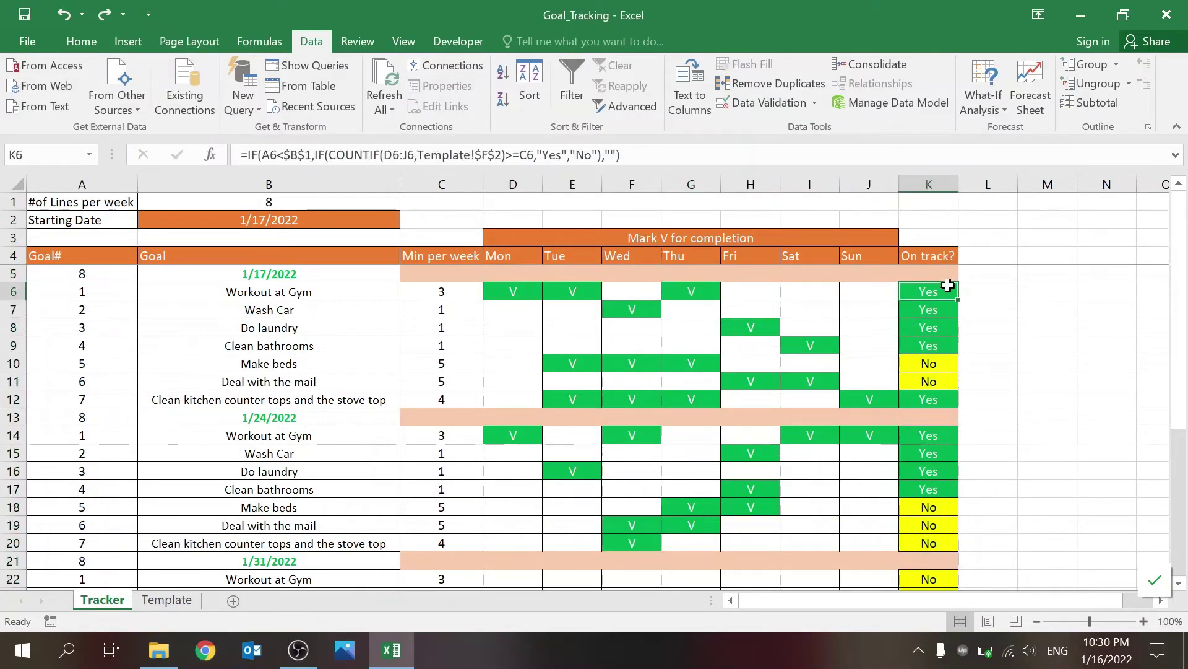
click(627, 156)
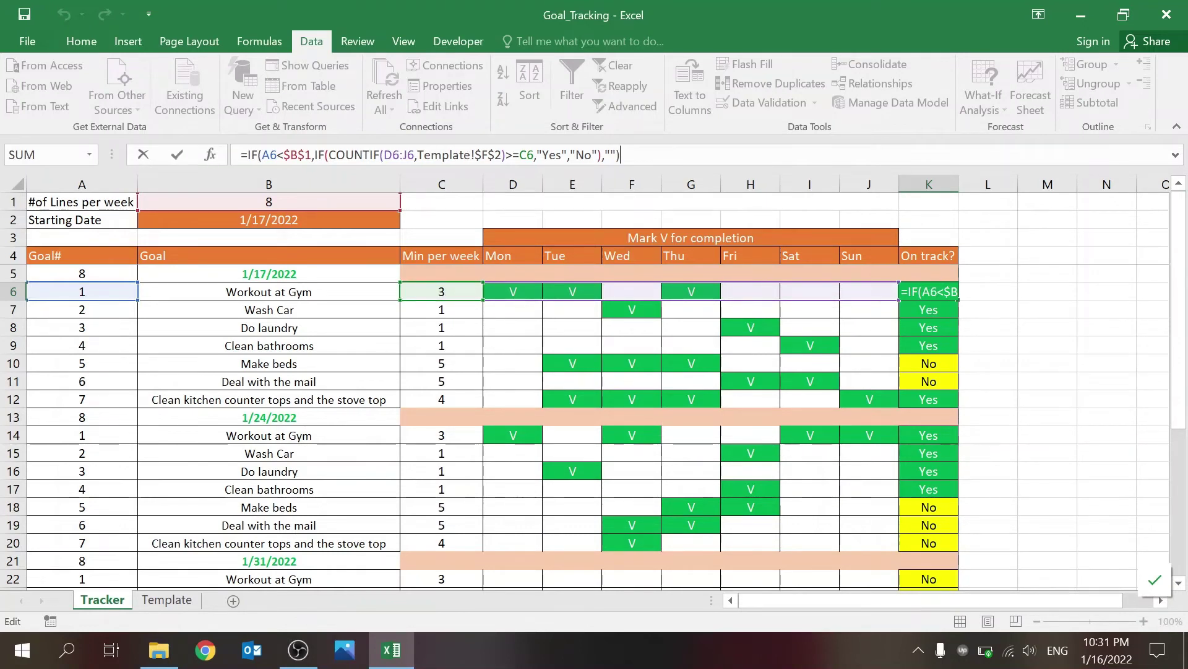
key(Escape)
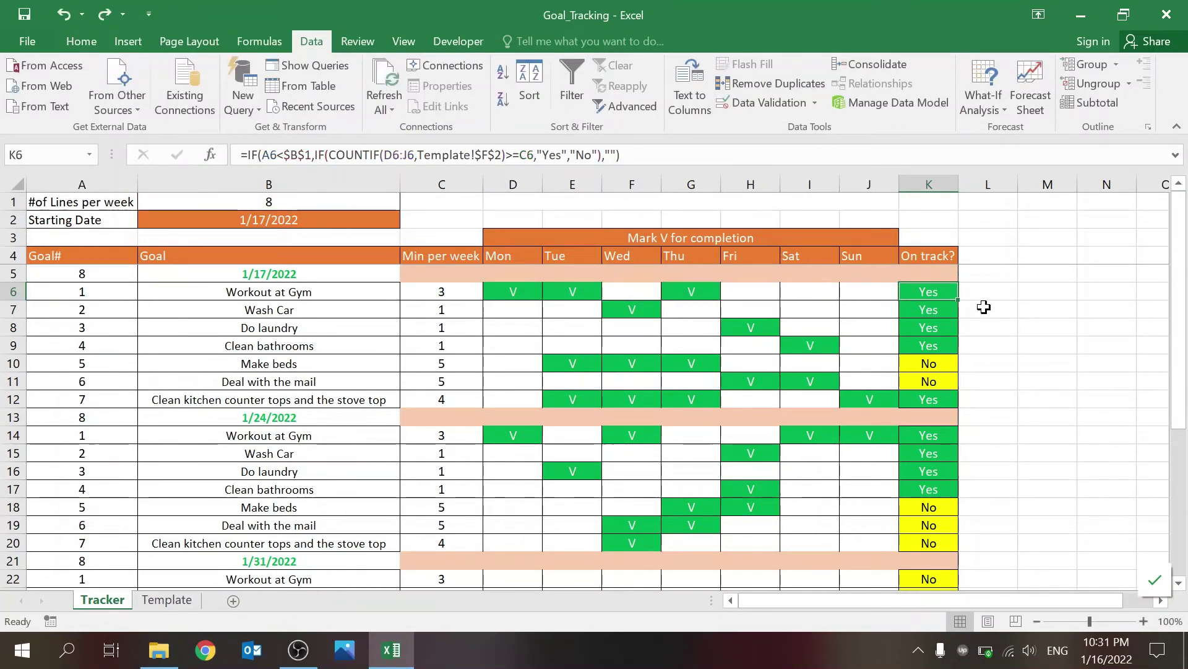
key(Down)
key(Down)
key(Down)
key(Down)
key(Up)
key(Up)
key(Up)
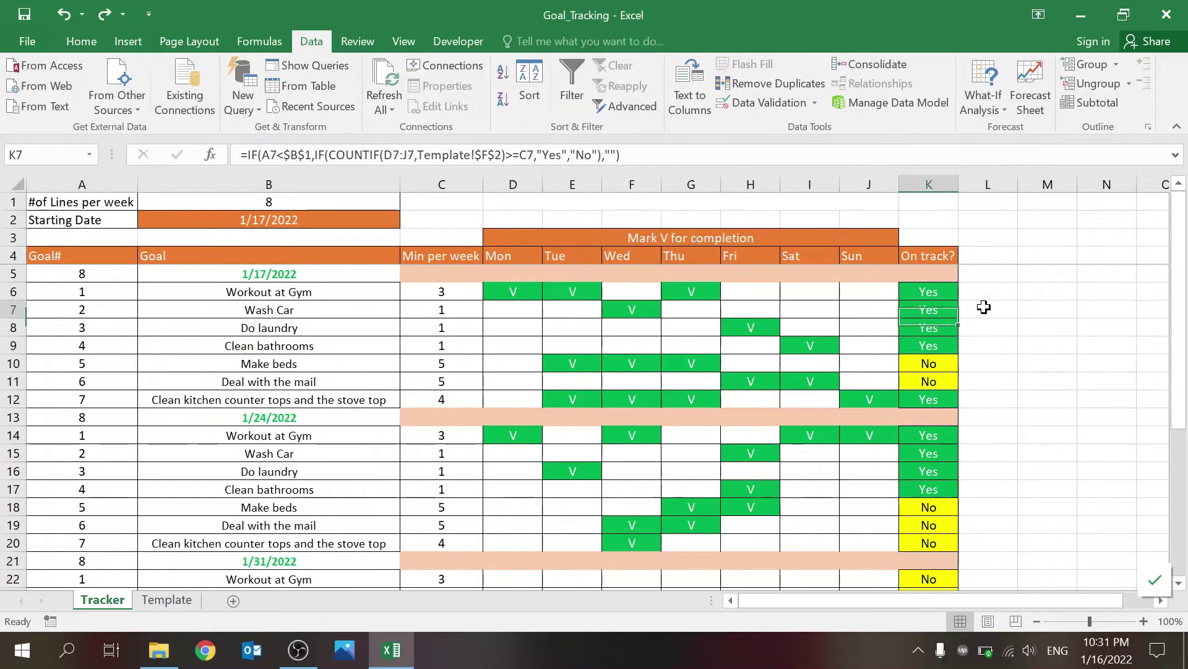
key(Up)
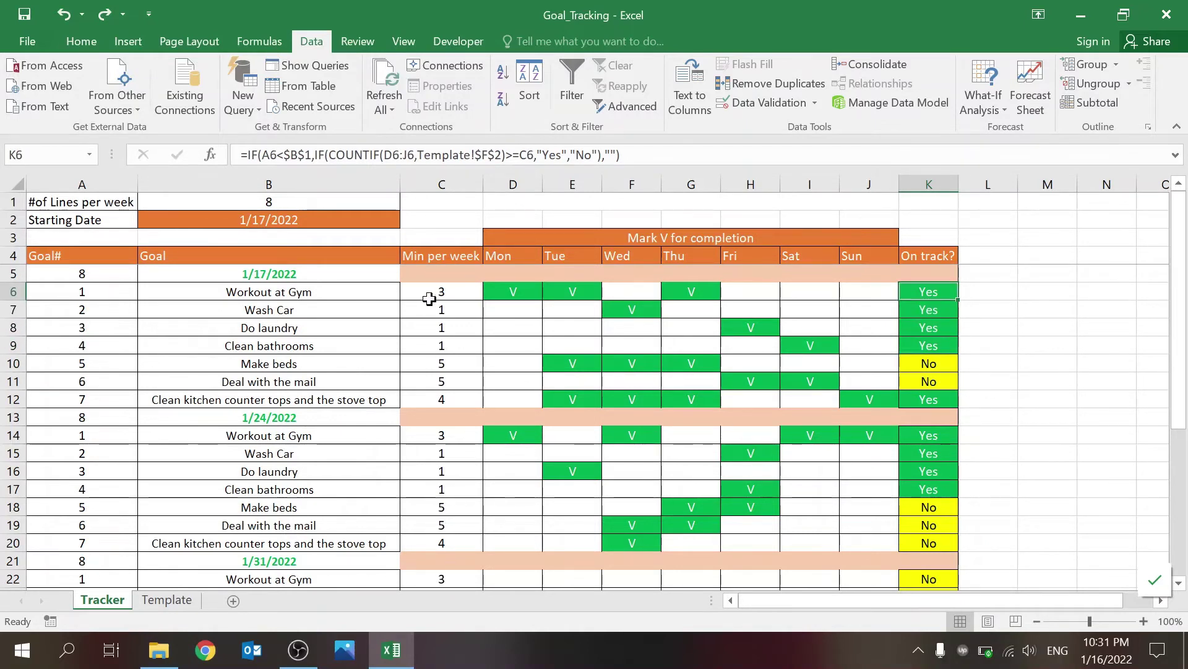
click(349, 280)
click(81, 41)
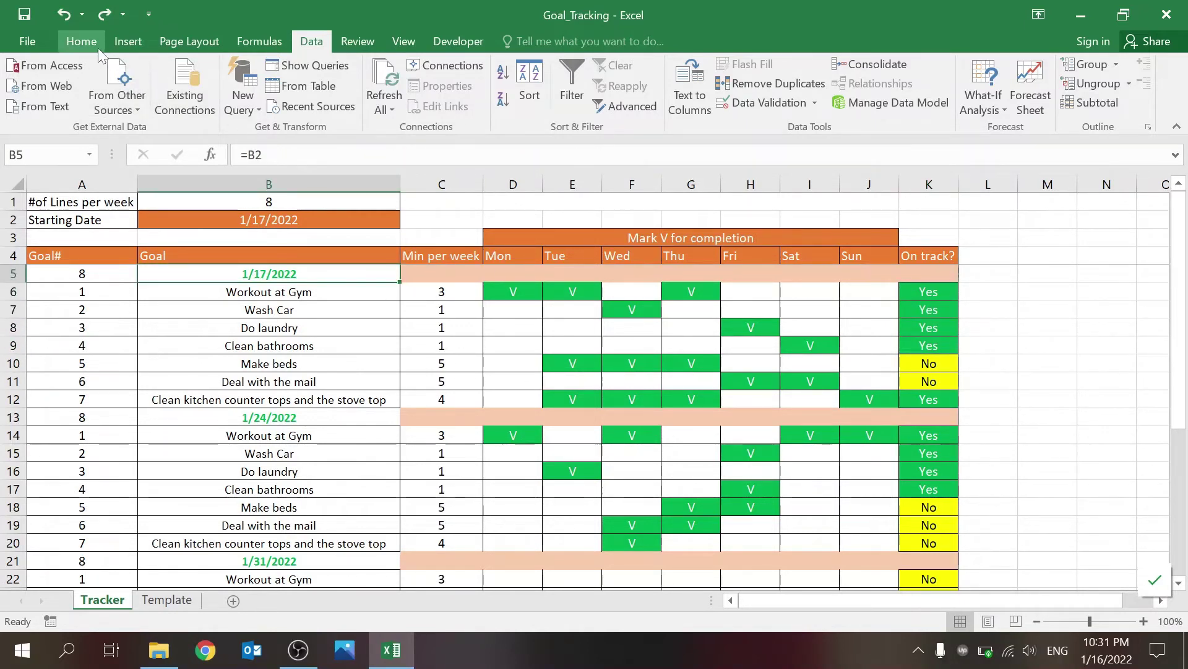
click(693, 100)
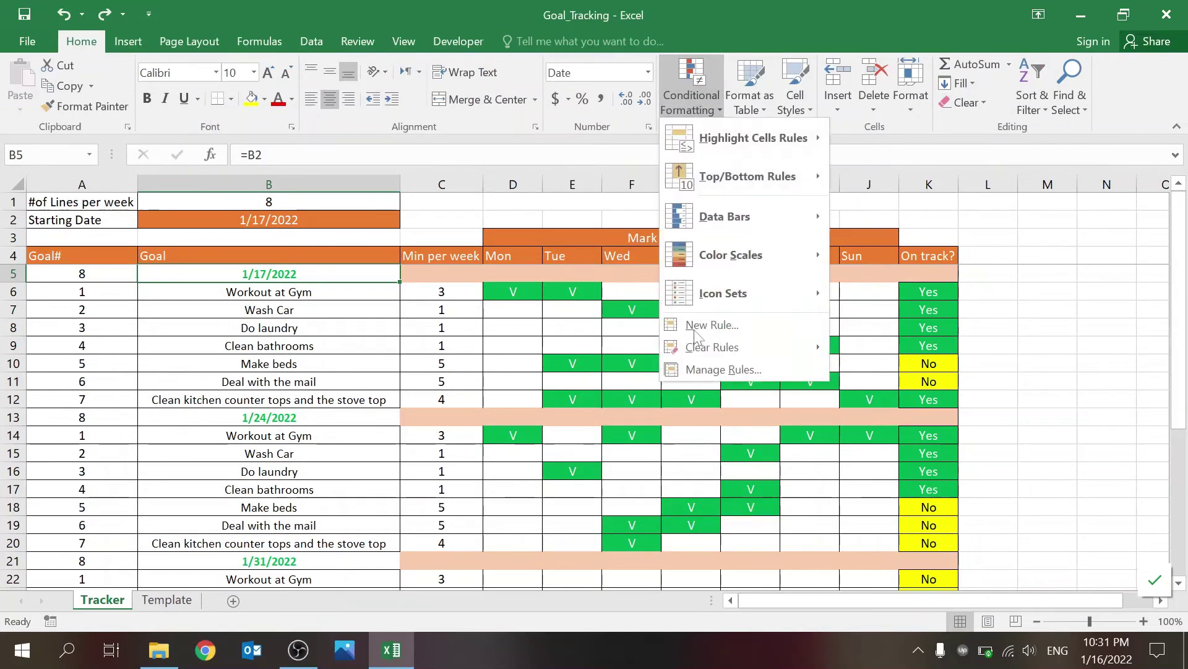
click(698, 366)
drag(622, 328, 940, 134)
click(656, 236)
click(679, 189)
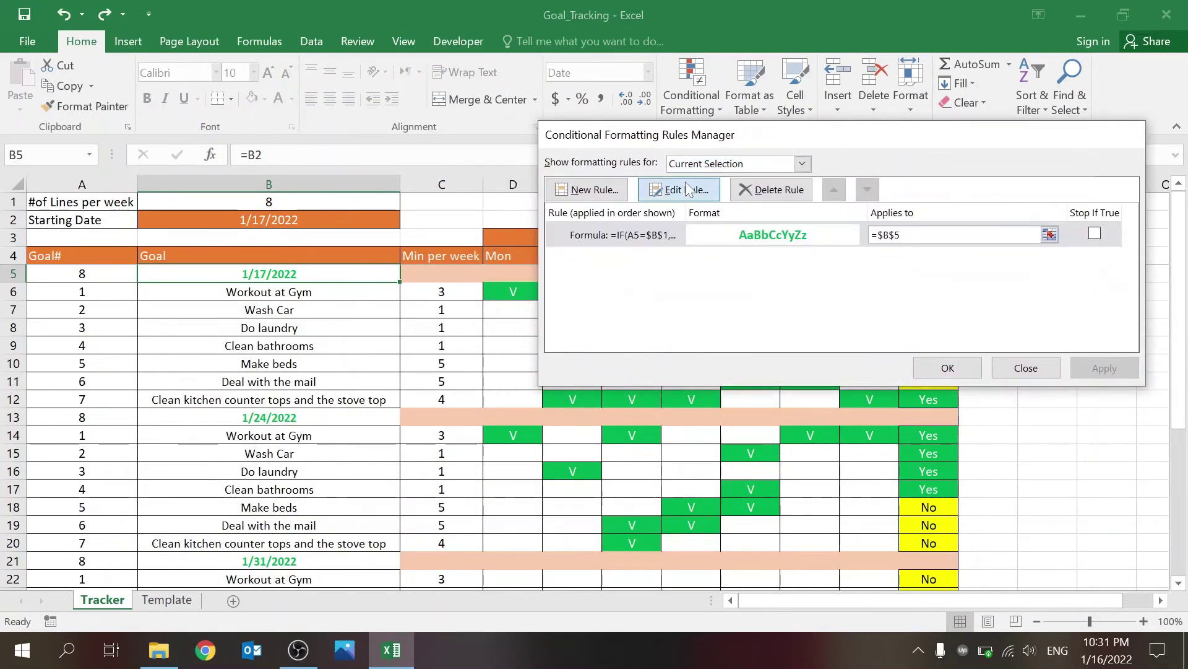
click(805, 301)
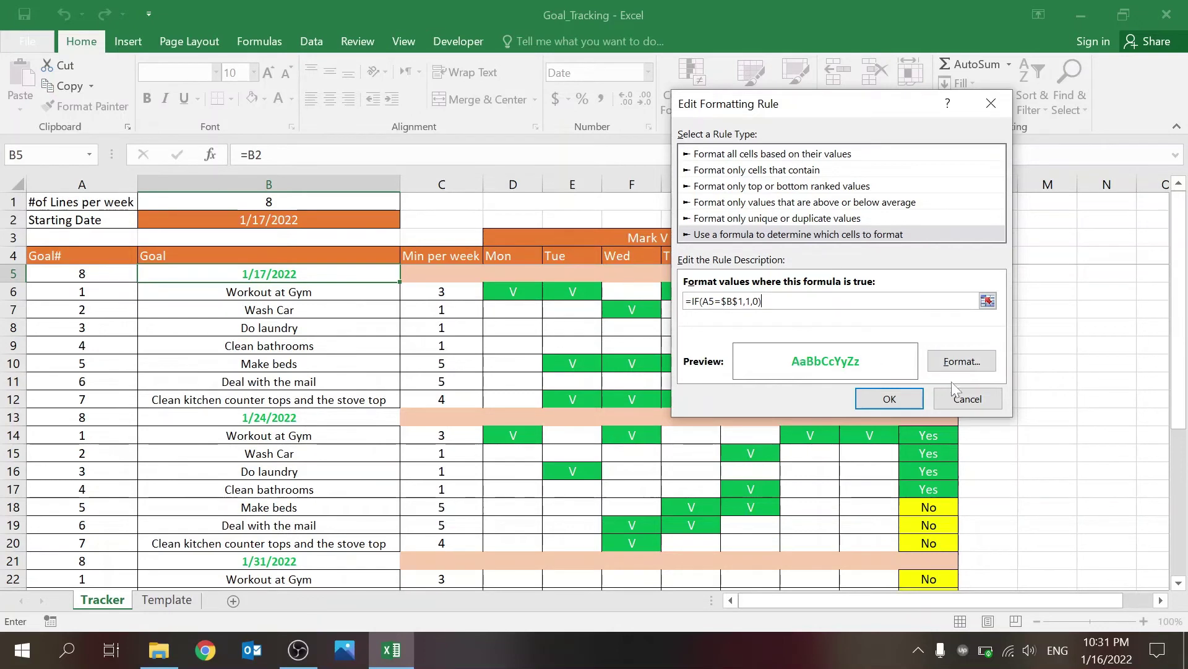
click(990, 396)
click(1052, 370)
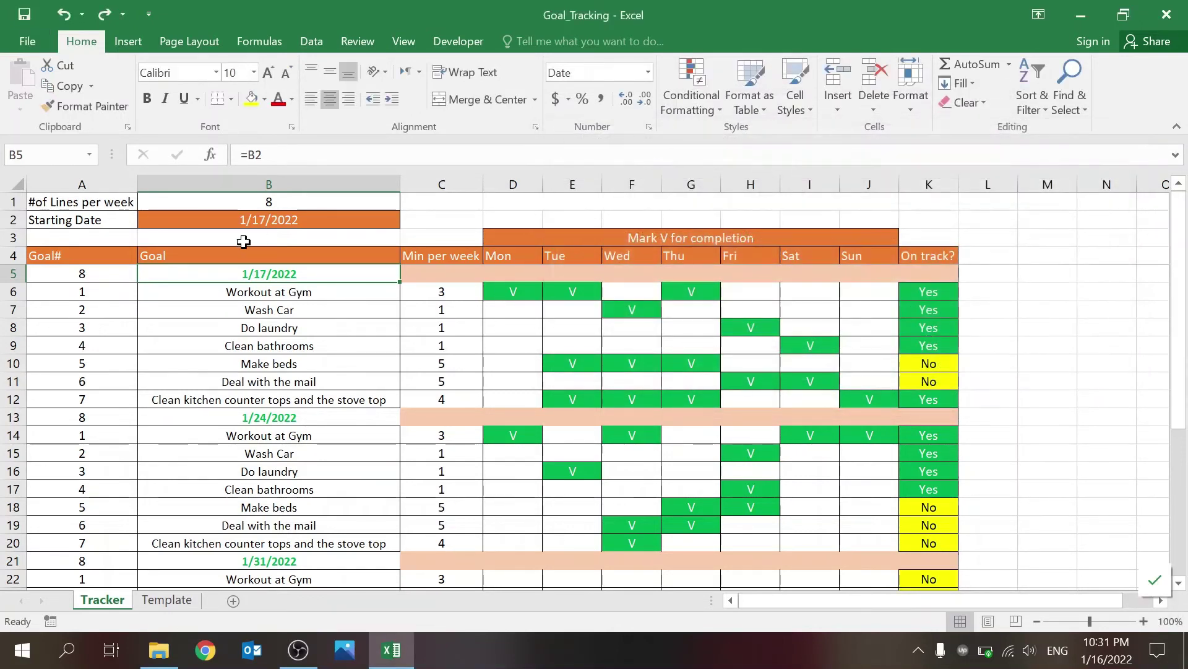
click(504, 276)
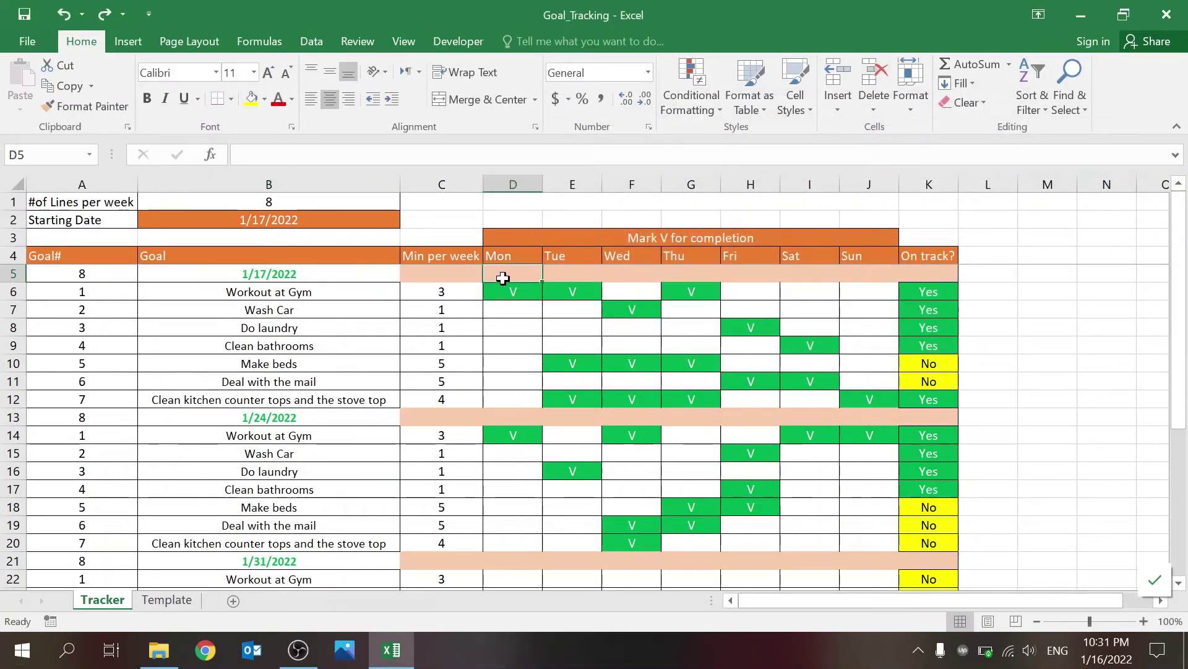
click(720, 111)
click(728, 292)
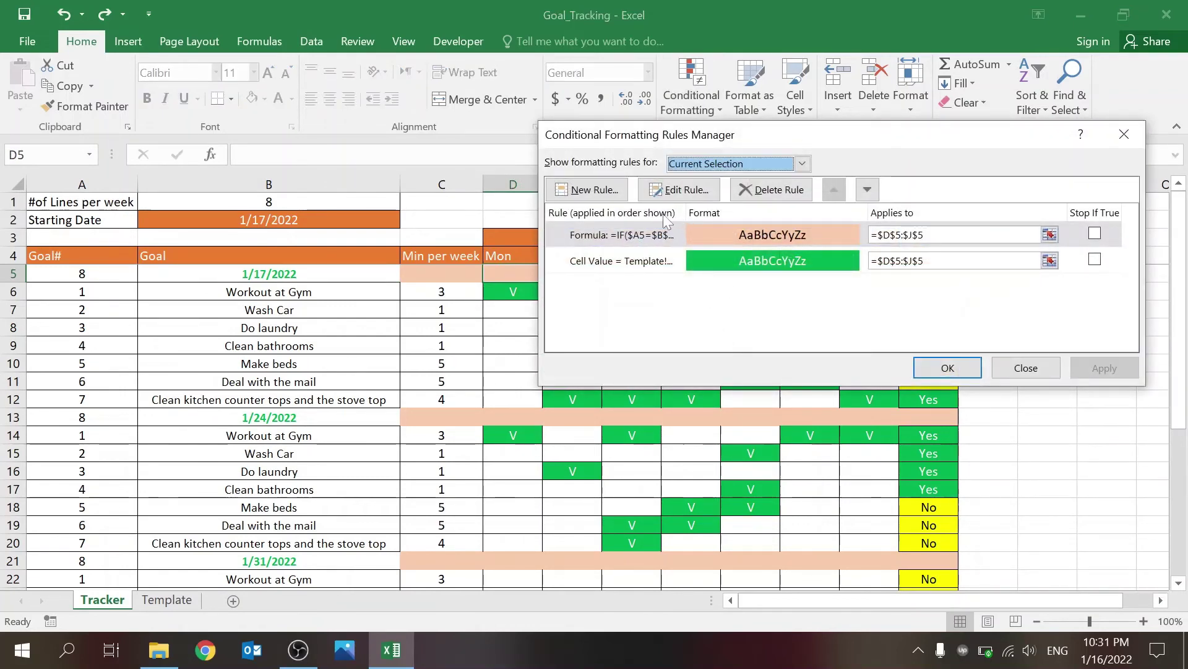
click(659, 237)
click(688, 190)
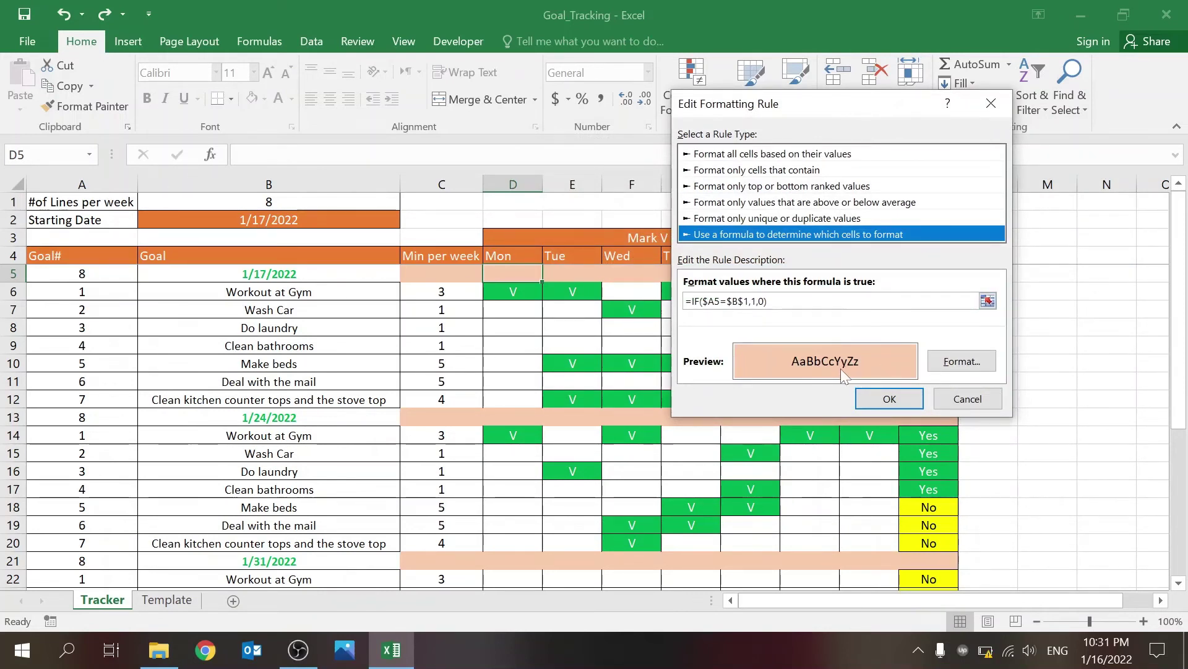
click(989, 402)
click(629, 261)
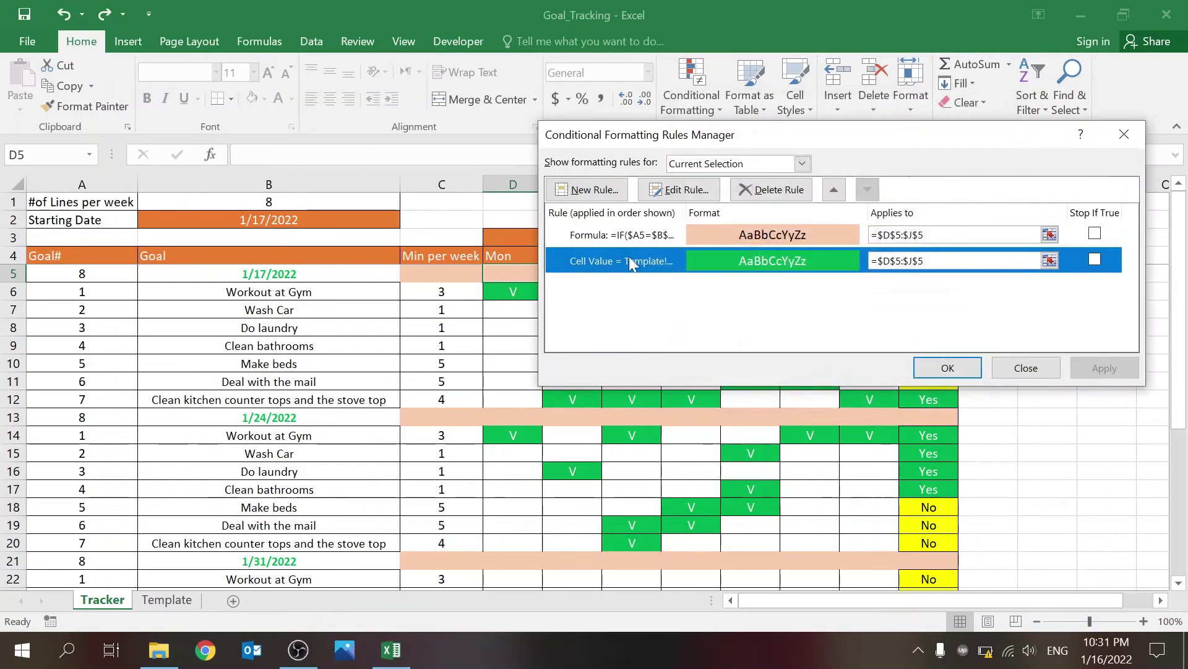
click(687, 193)
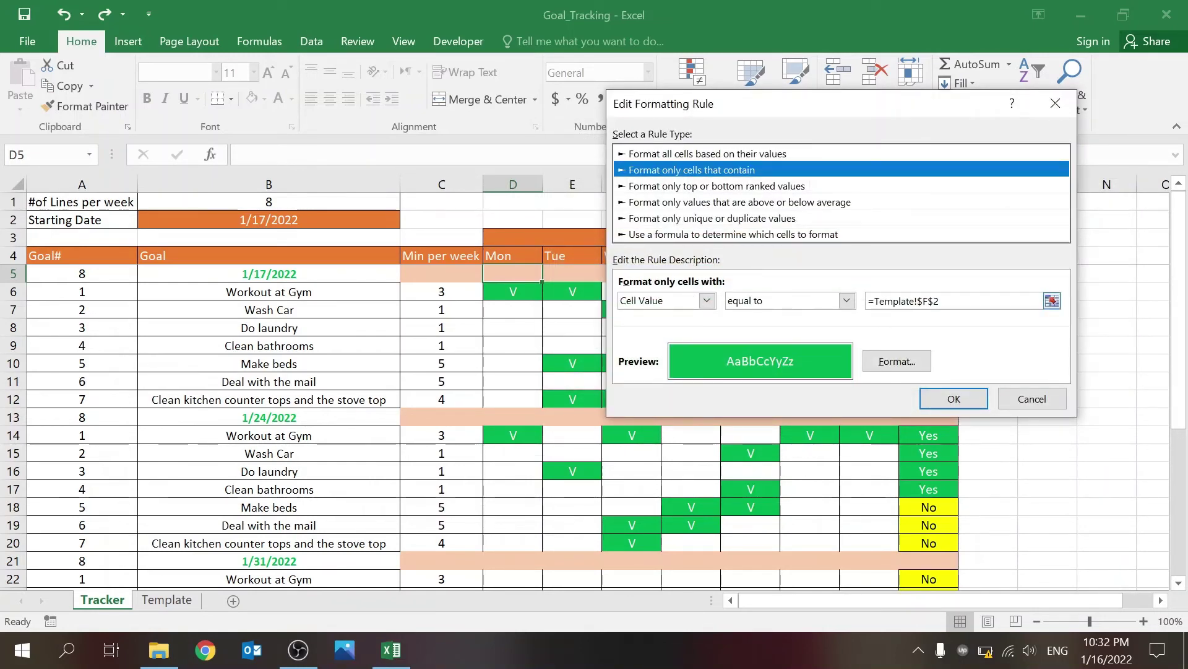
click(1015, 400)
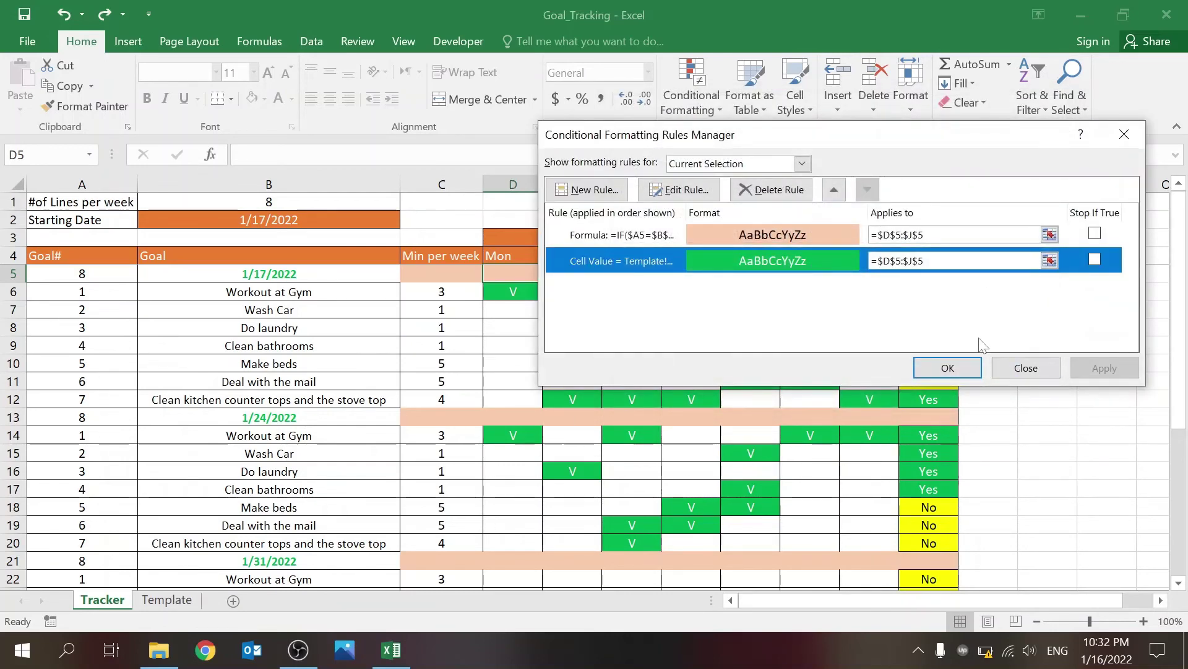
click(1026, 372)
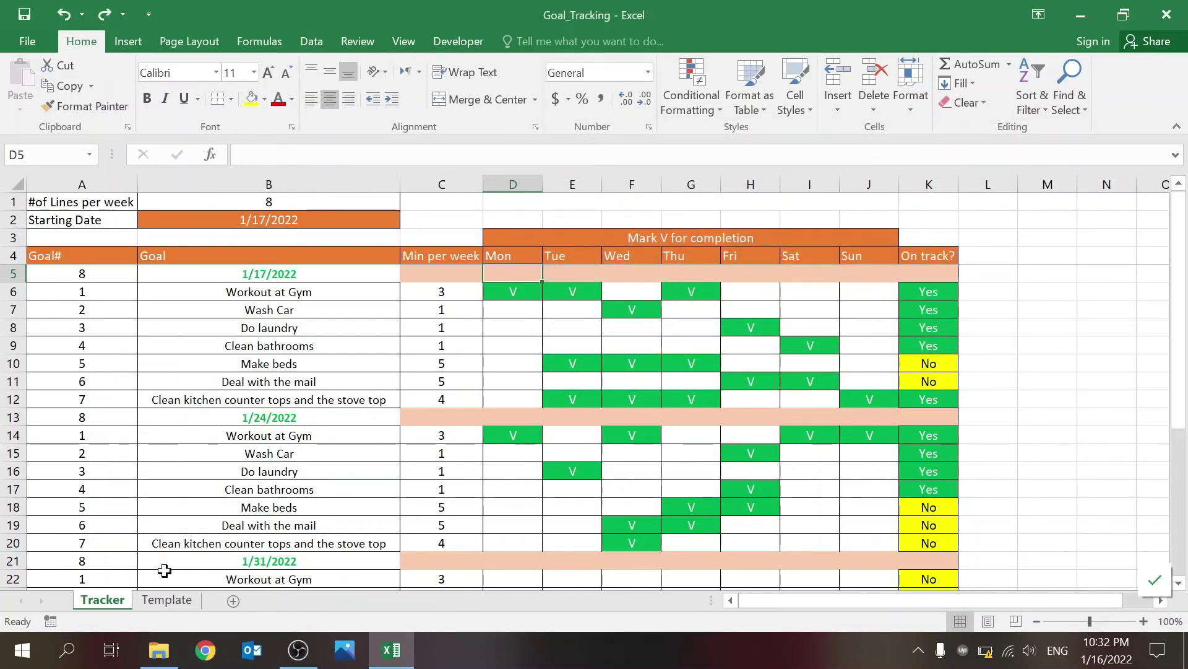
Enter 'New goal1' and 'New goal2' below the Template goals, then check the Tracker.
click(167, 599)
click(169, 351)
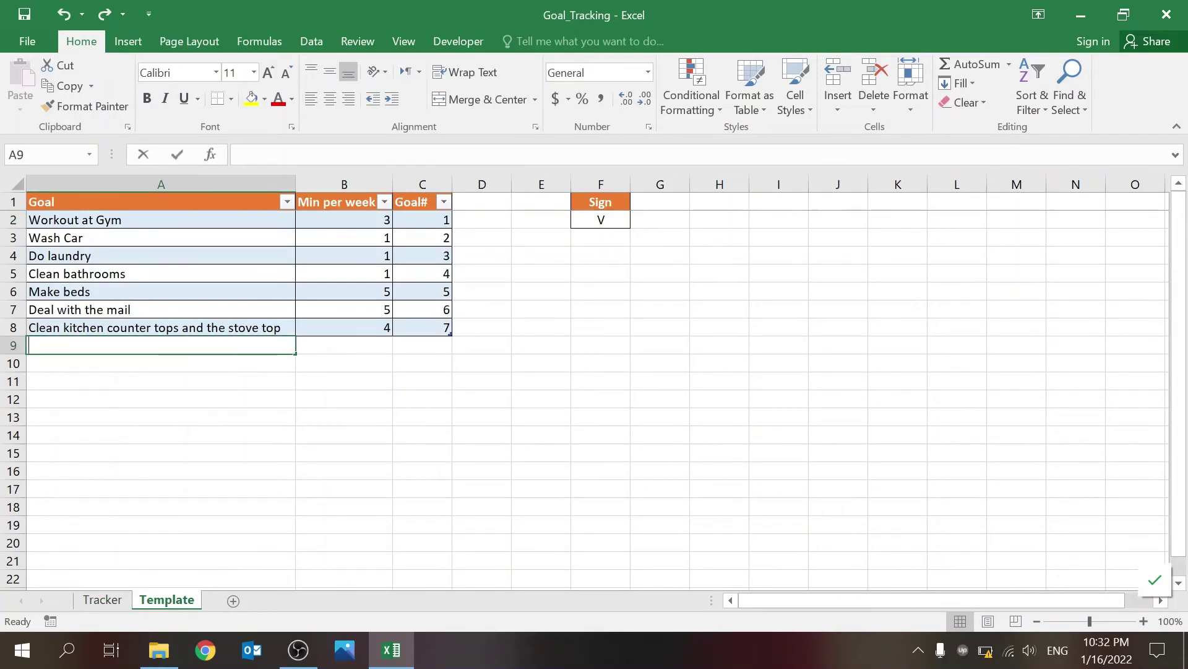
text(New goal1)
key(Return)
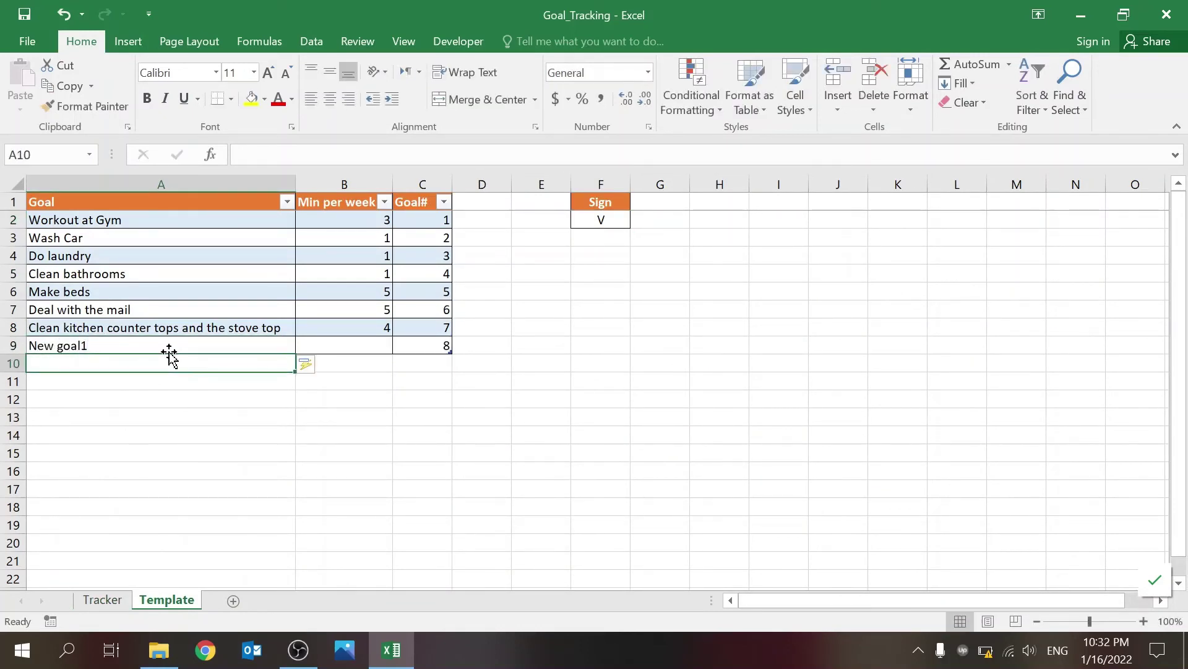
text(New goal)
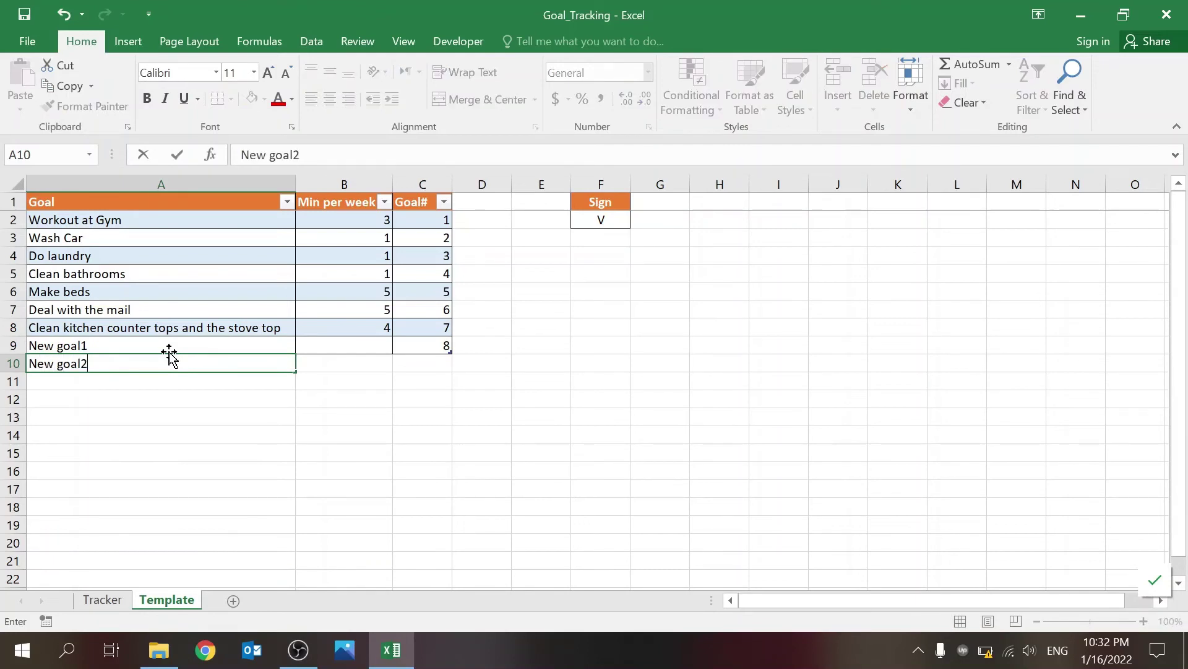
text(2)
key(Return)
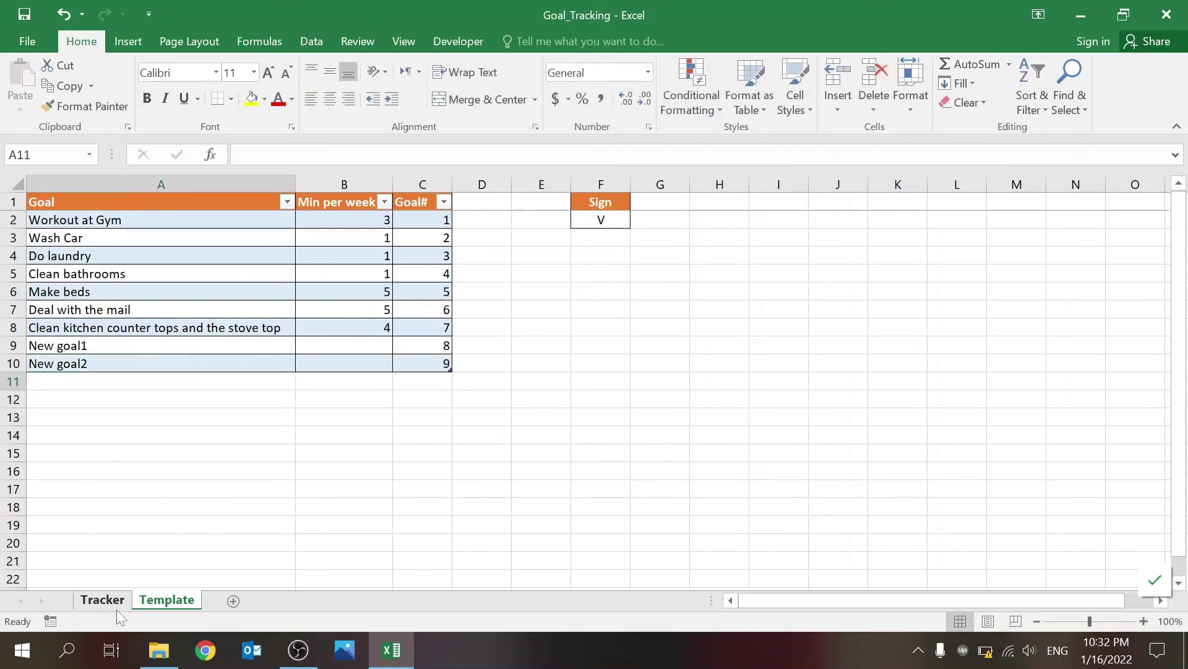
click(111, 600)
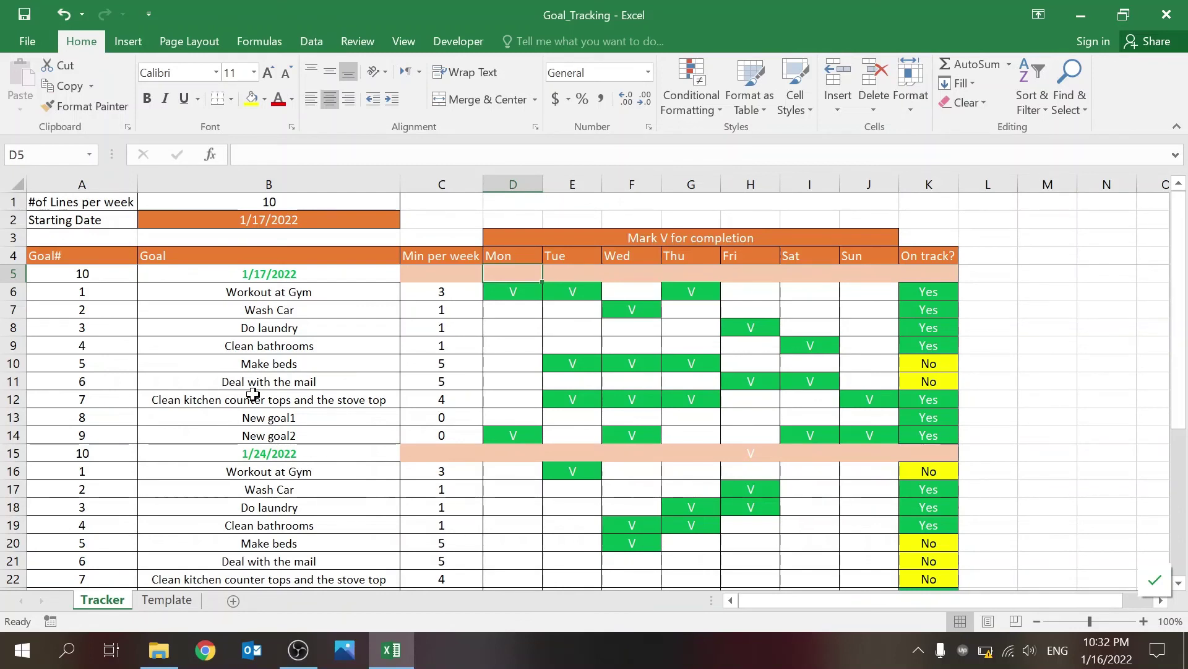
Delete Template rows 9–10 holding New goal1 and New goal2, then view the Tracker.
click(176, 599)
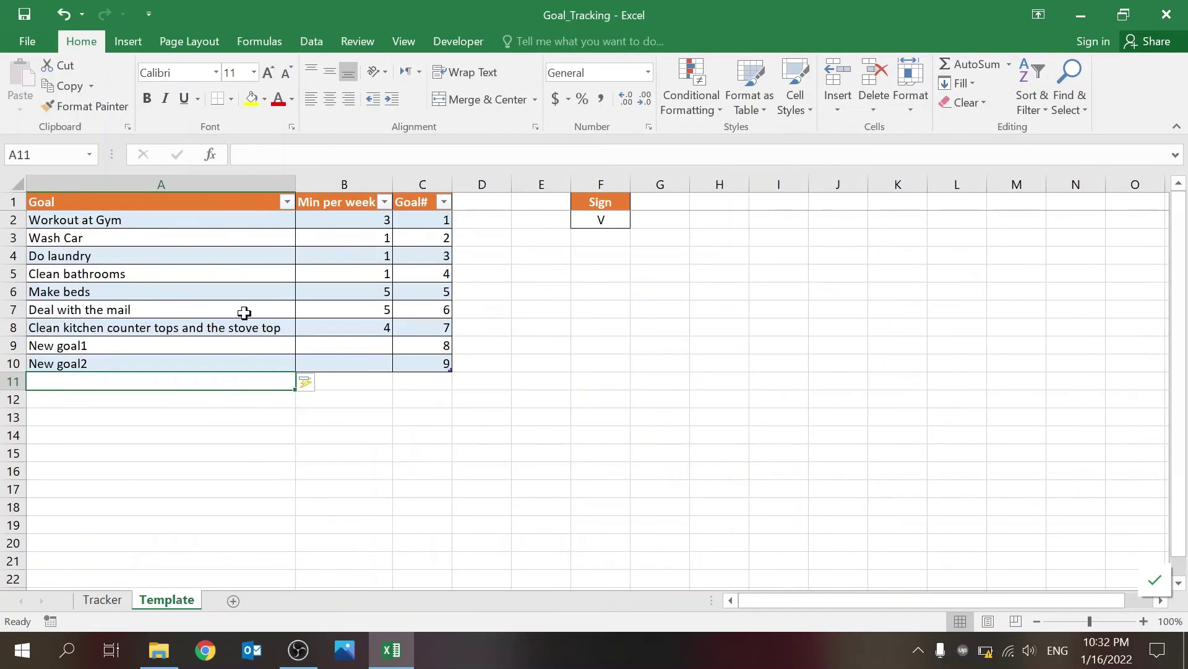
drag(13, 345, 14, 364)
right_click(14, 364)
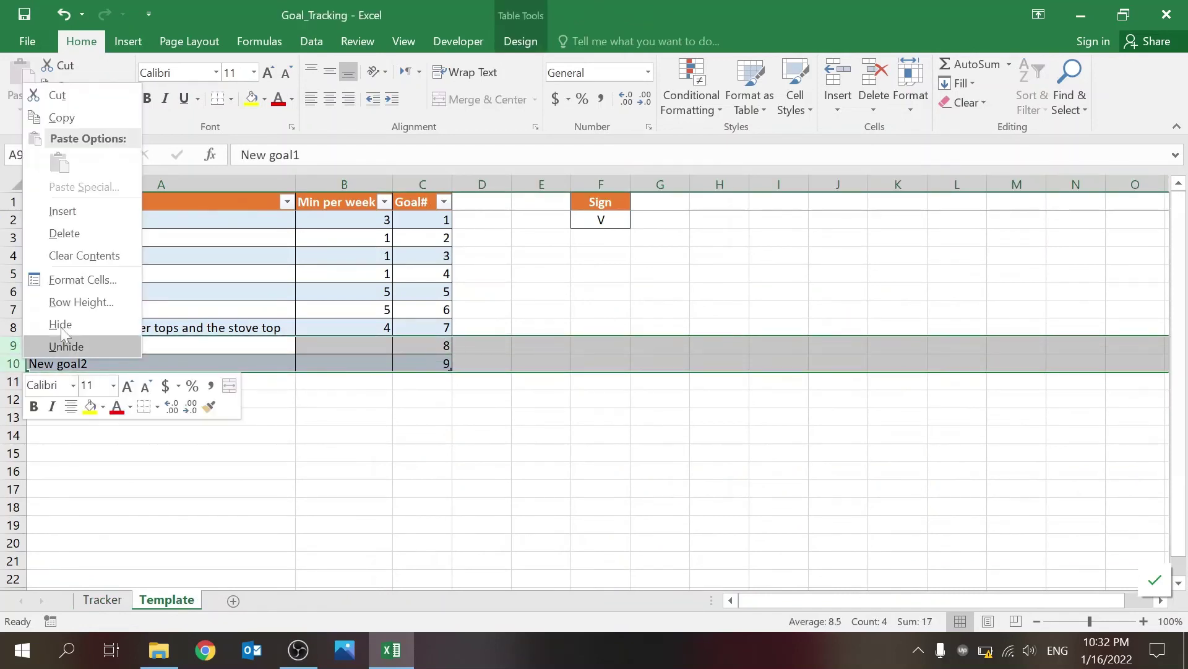
click(64, 233)
click(233, 469)
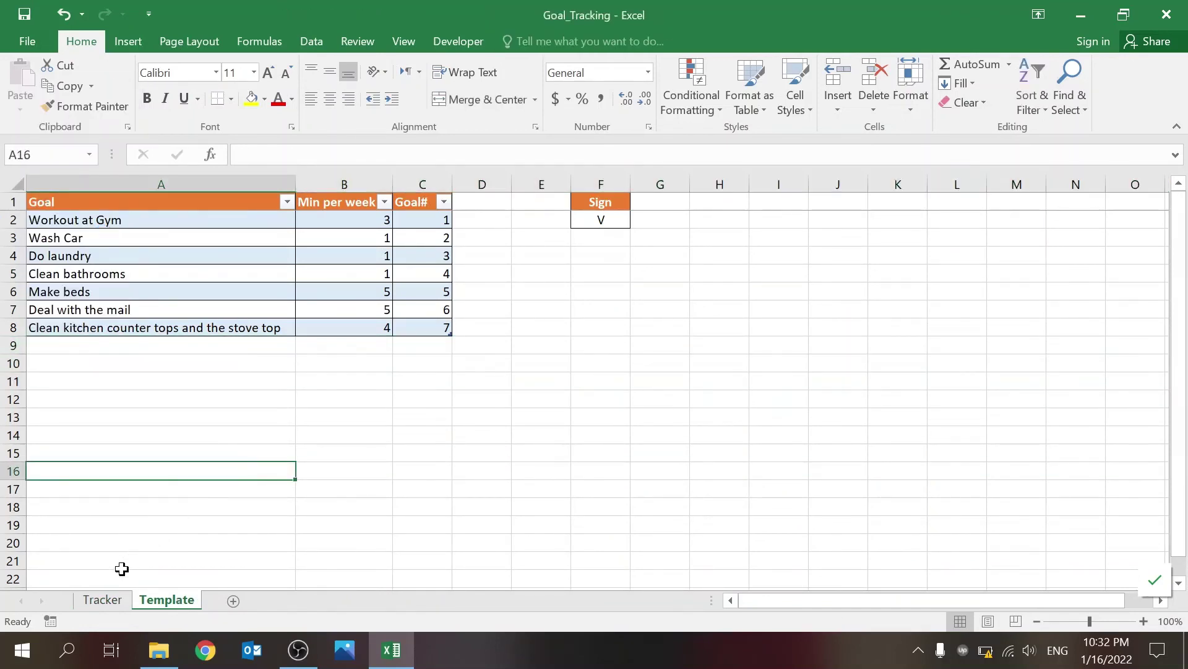
click(102, 599)
click(1054, 343)
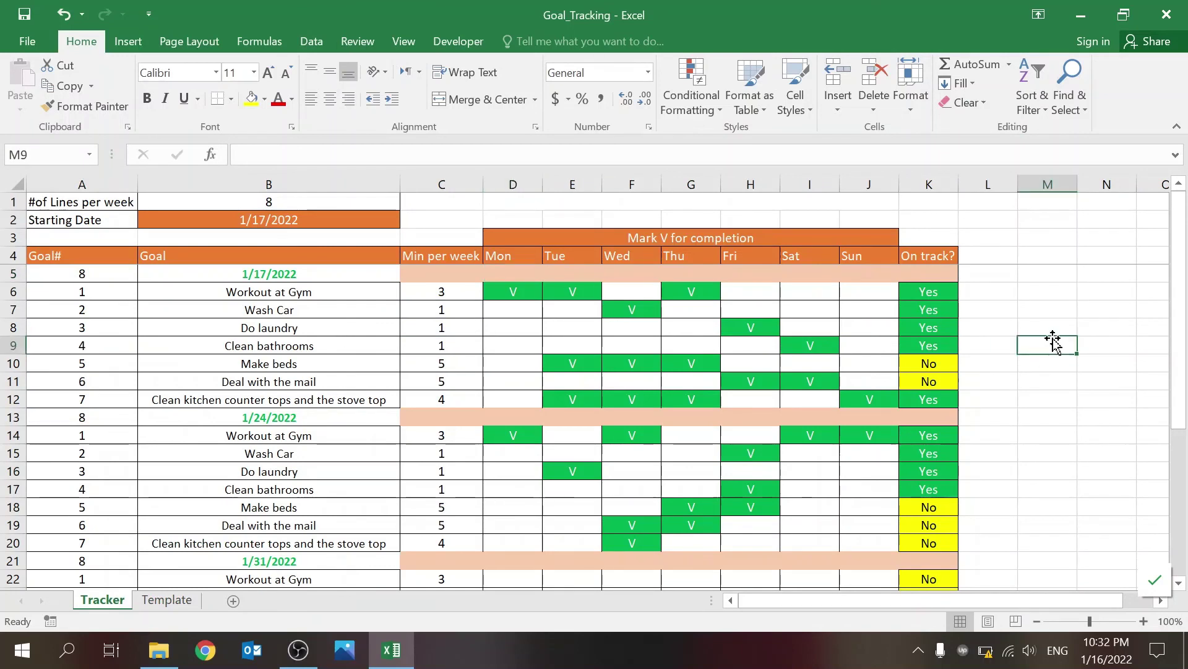